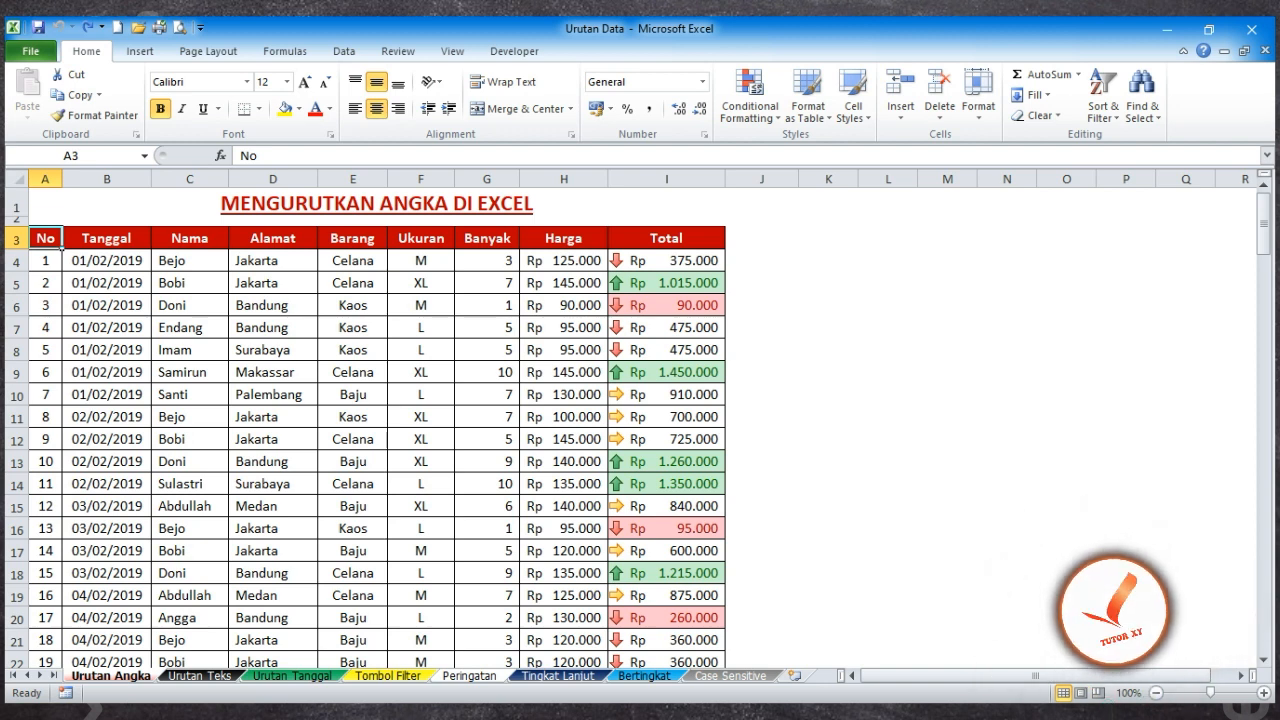
Step: Sort the Urutan Angka table by the Total column from largest to smallest
key(ctrl+Right)
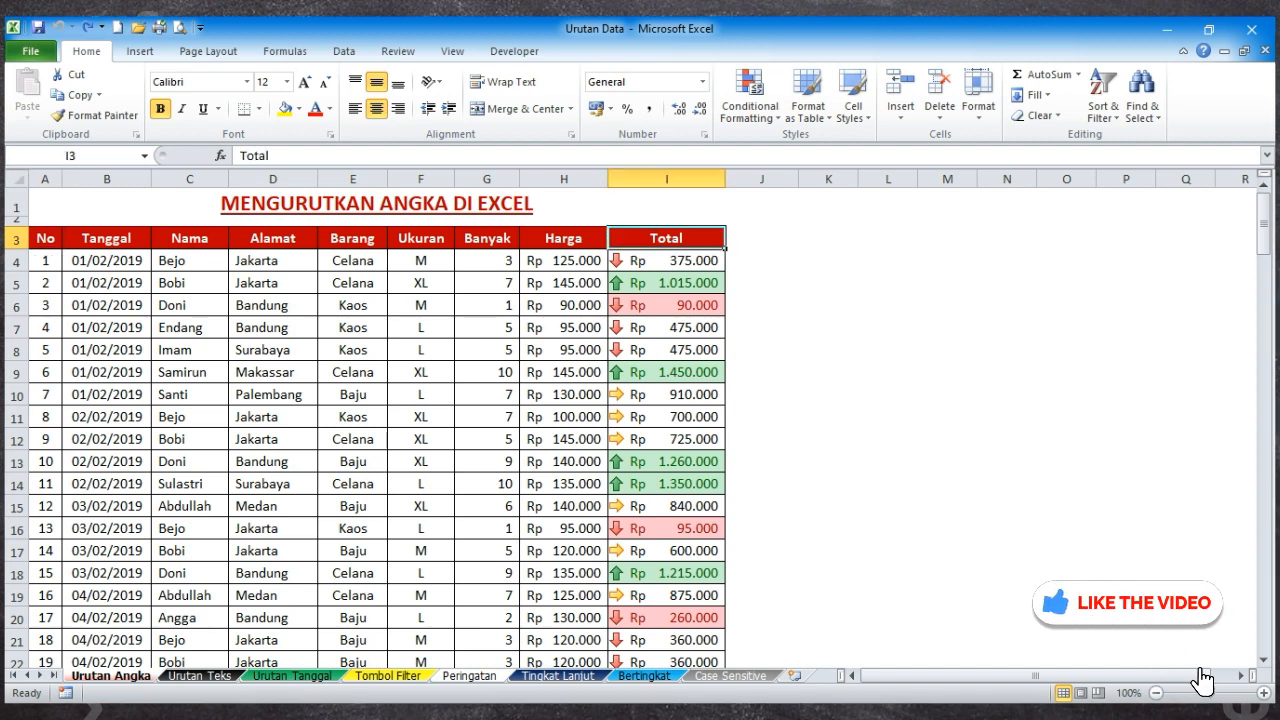
click(343, 51)
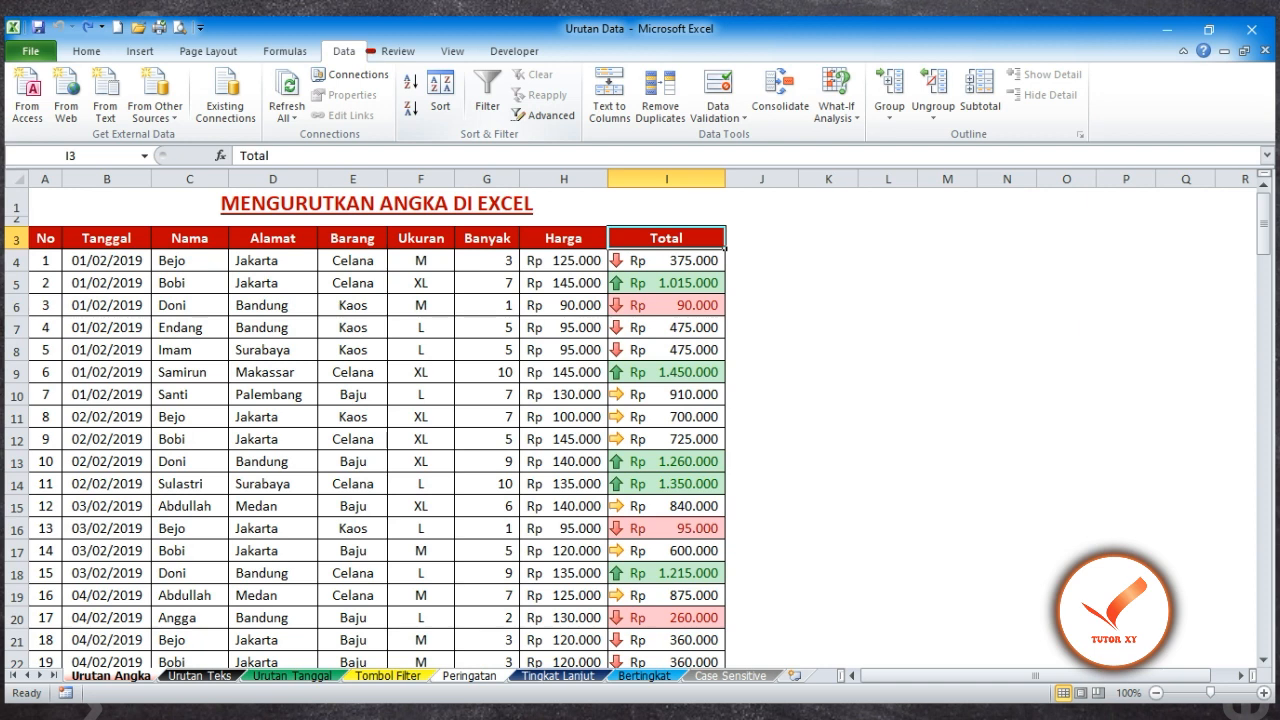
click(411, 107)
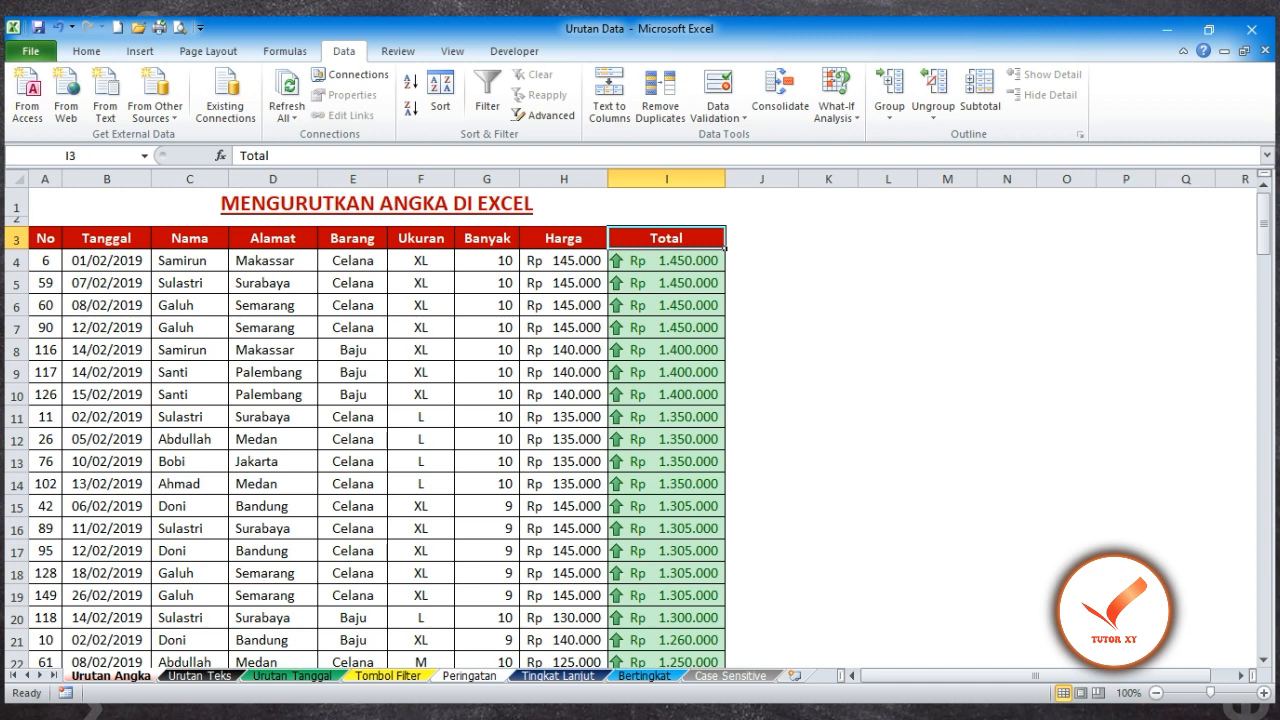
Step: Sort the Urutan Angka table by the No column from smallest to largest
click(45, 238)
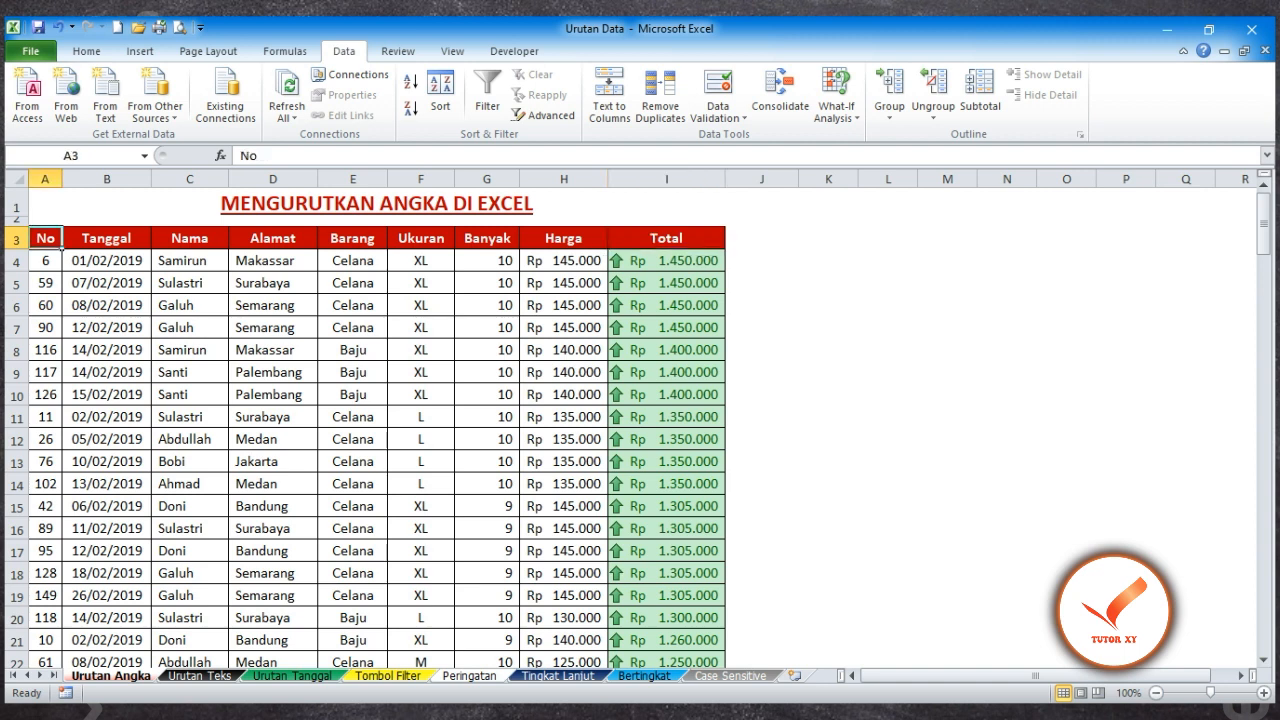
click(344, 51)
click(410, 82)
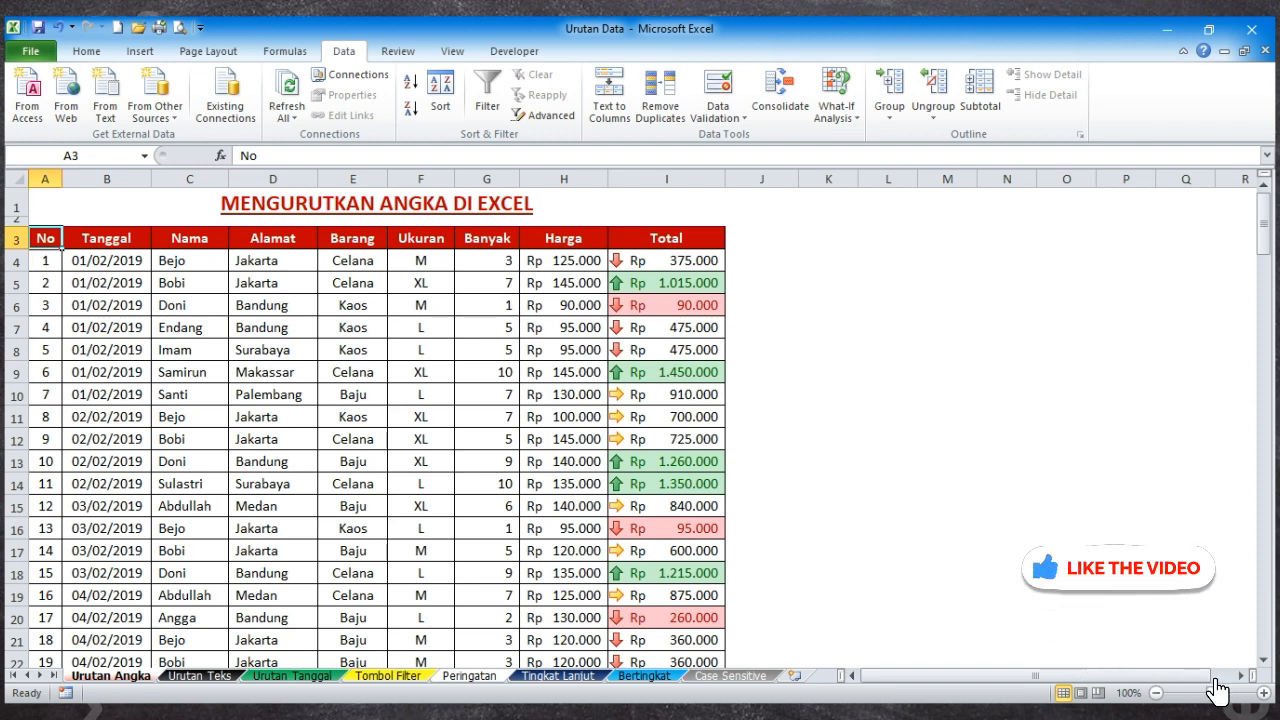
Step: On the Urutan Teks sheet, sort the table by the Nama column from A to Z
key(ctrl+Page_Down)
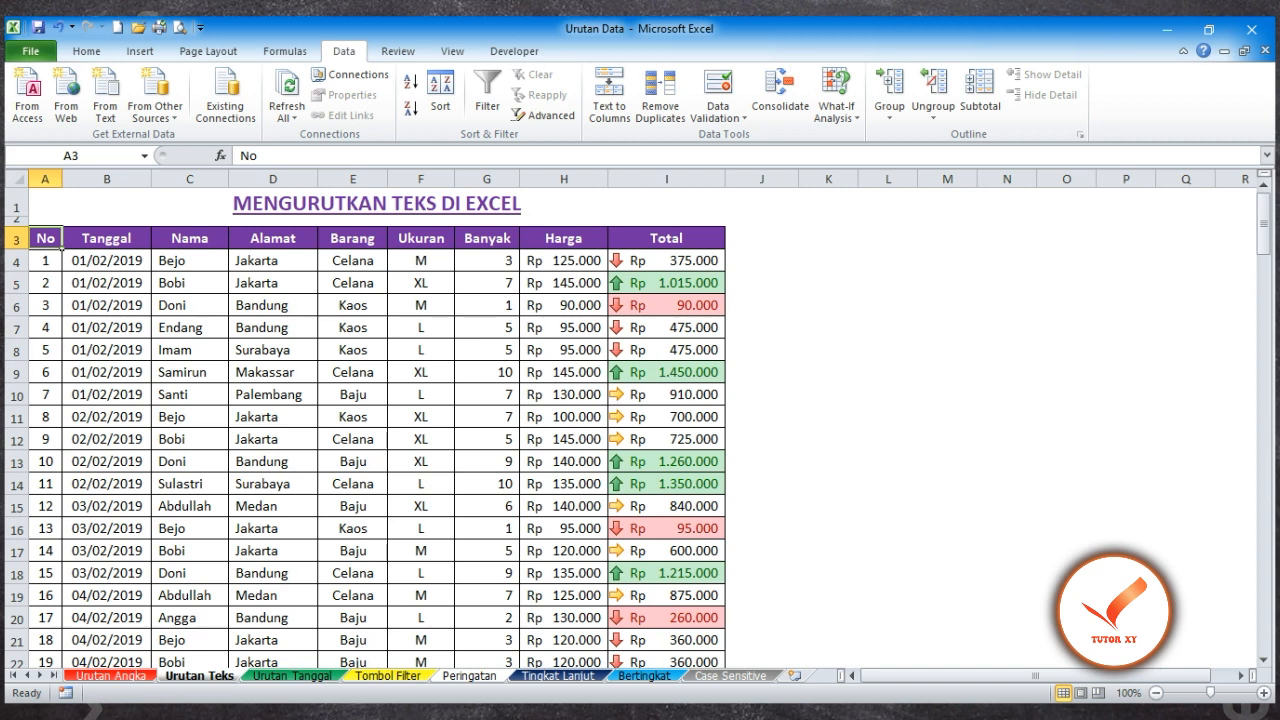
click(190, 239)
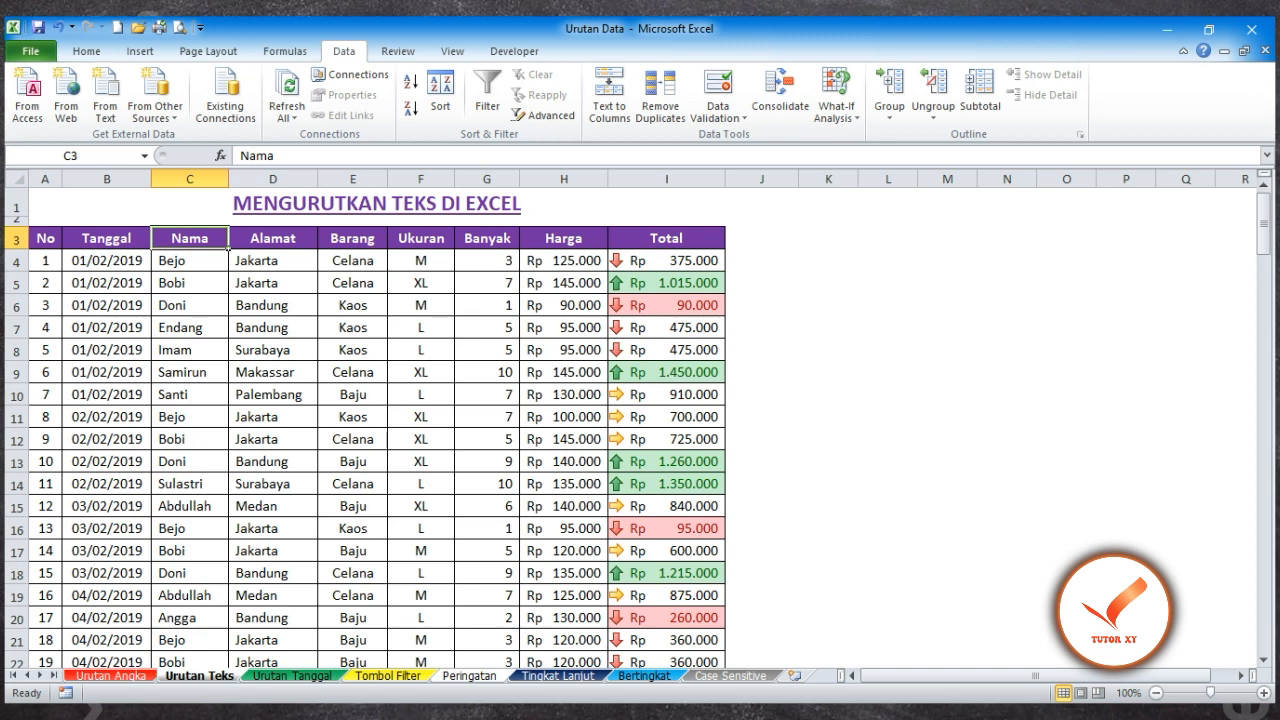
click(344, 51)
click(410, 82)
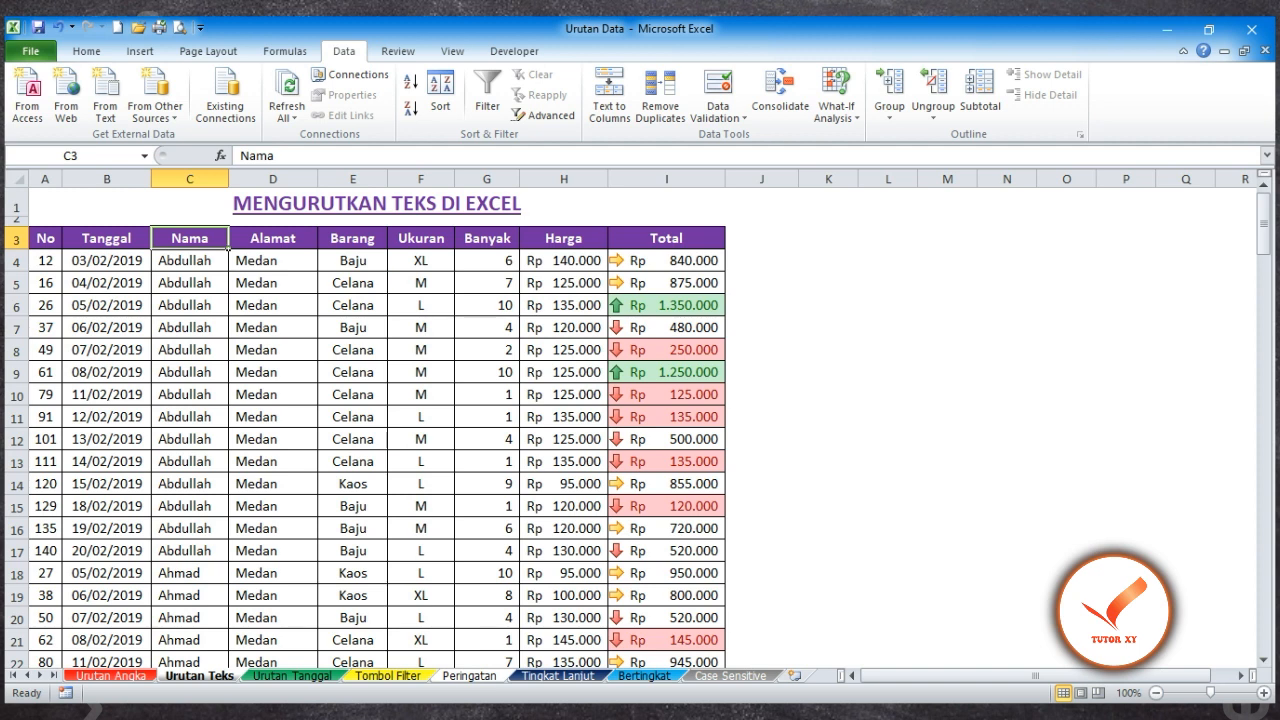
Step: On the Urutan Tanggal sheet, sort the table by the Tanggal column from newest to oldest
click(292, 675)
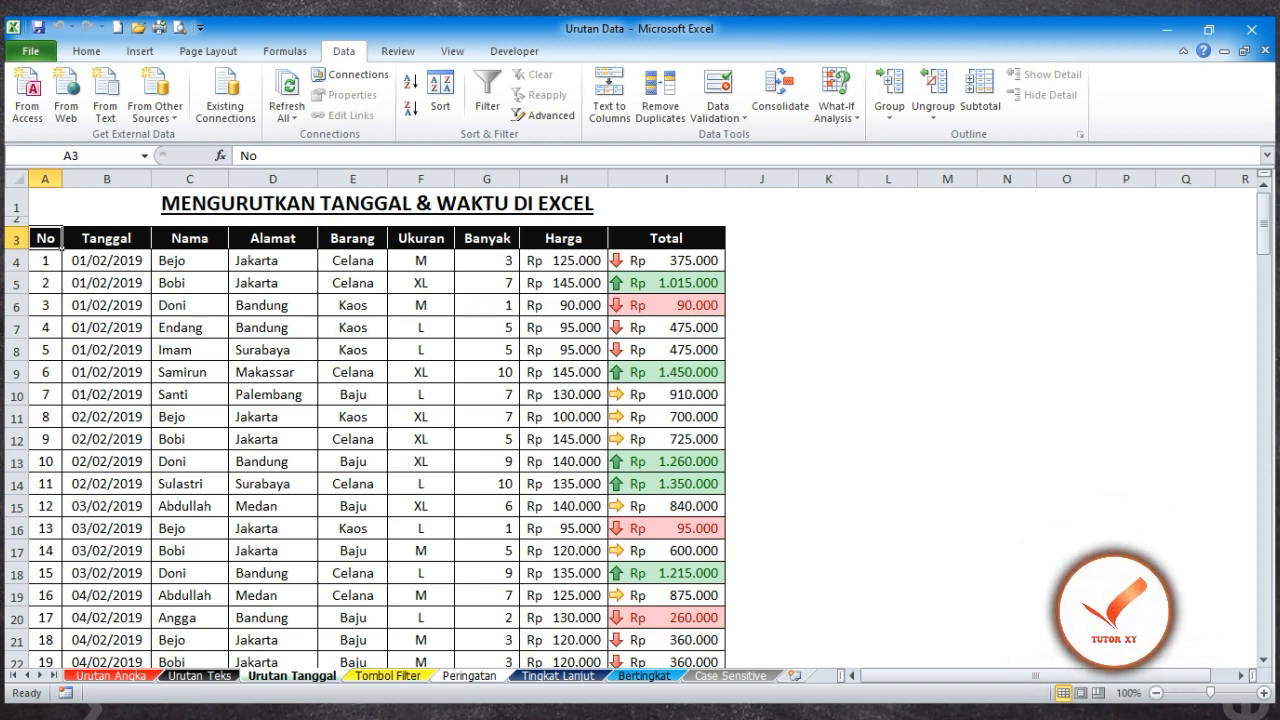
click(106, 261)
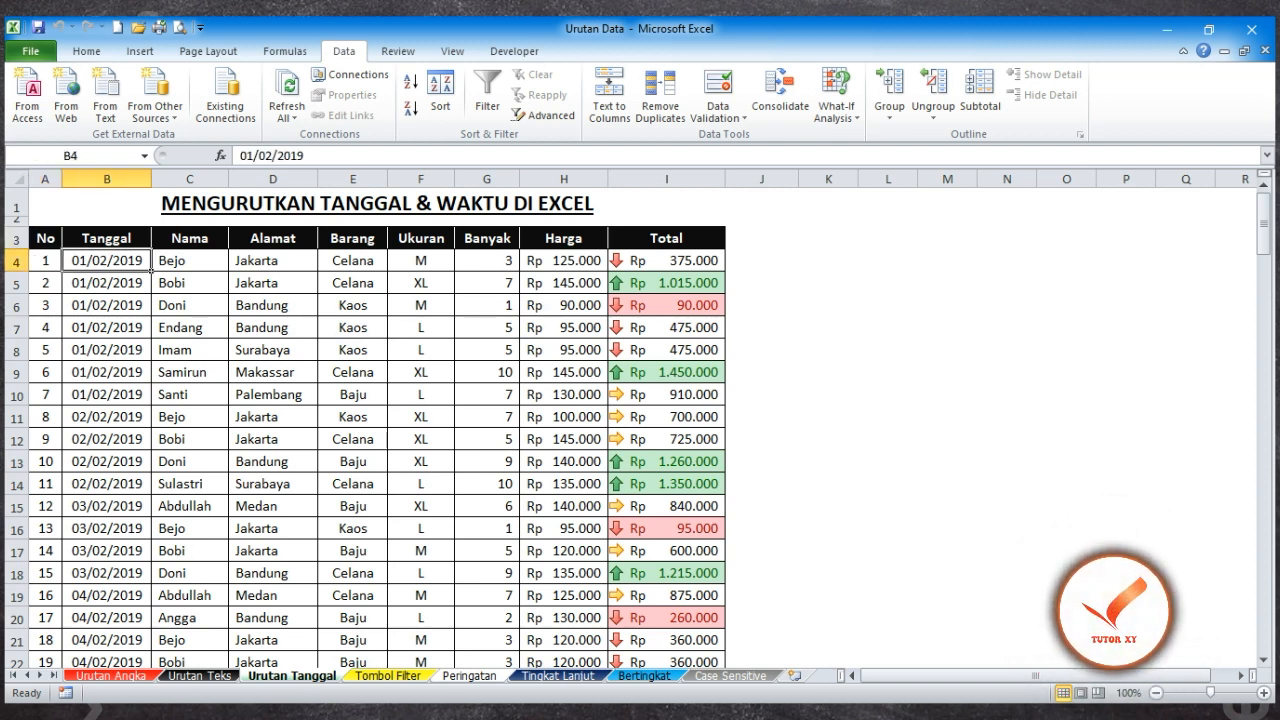
click(344, 48)
click(411, 108)
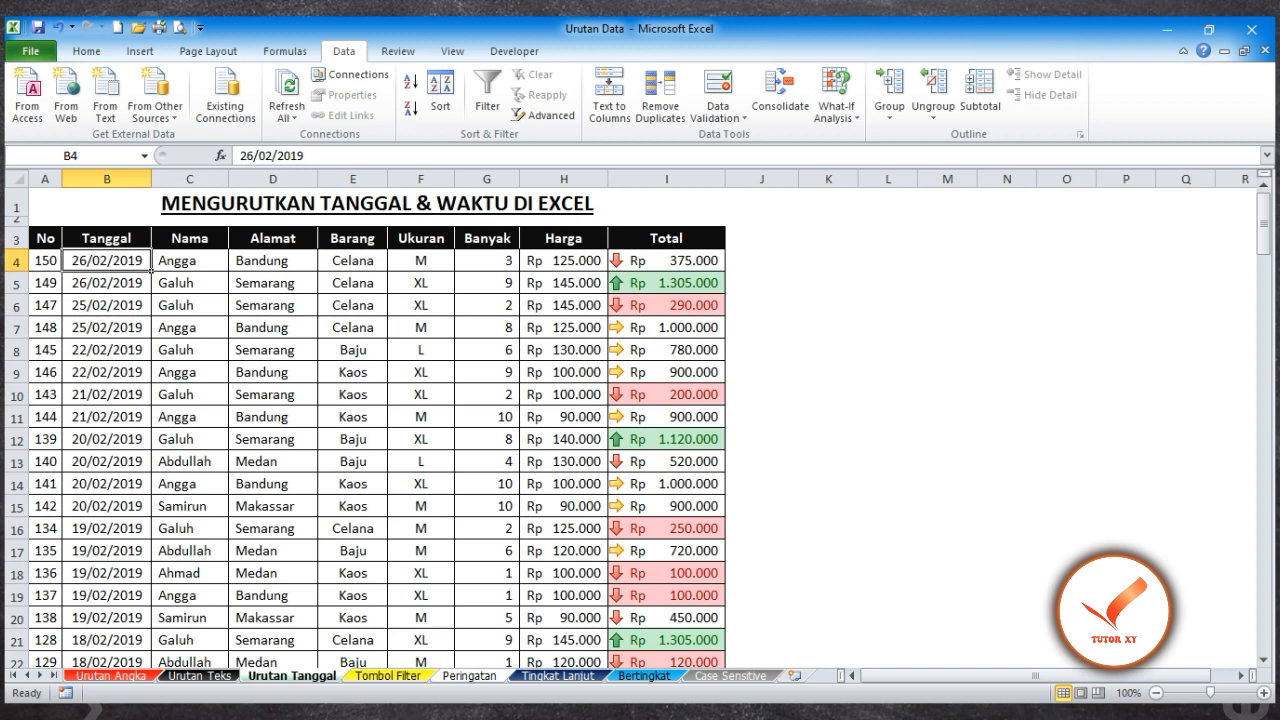
Step: On the Tombol Filter sheet, turn on header filters and use the Total filter to sort from largest to smallest
click(387, 676)
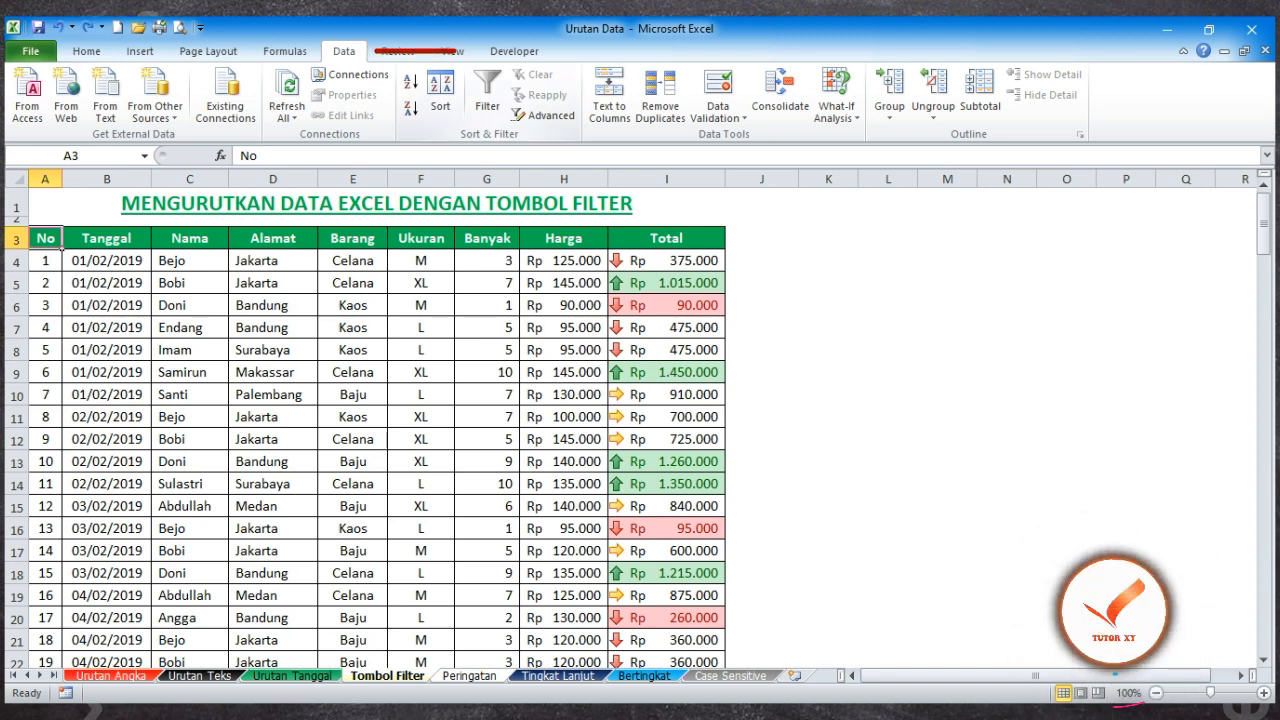
click(487, 90)
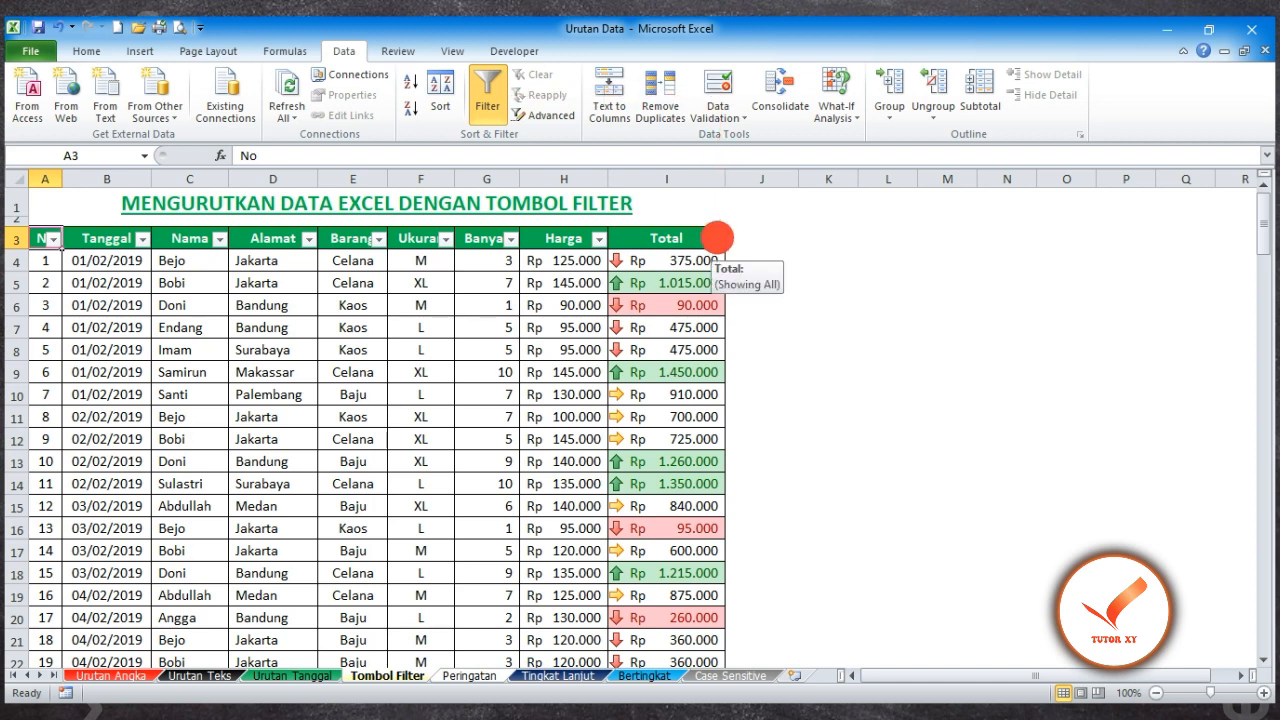
click(716, 239)
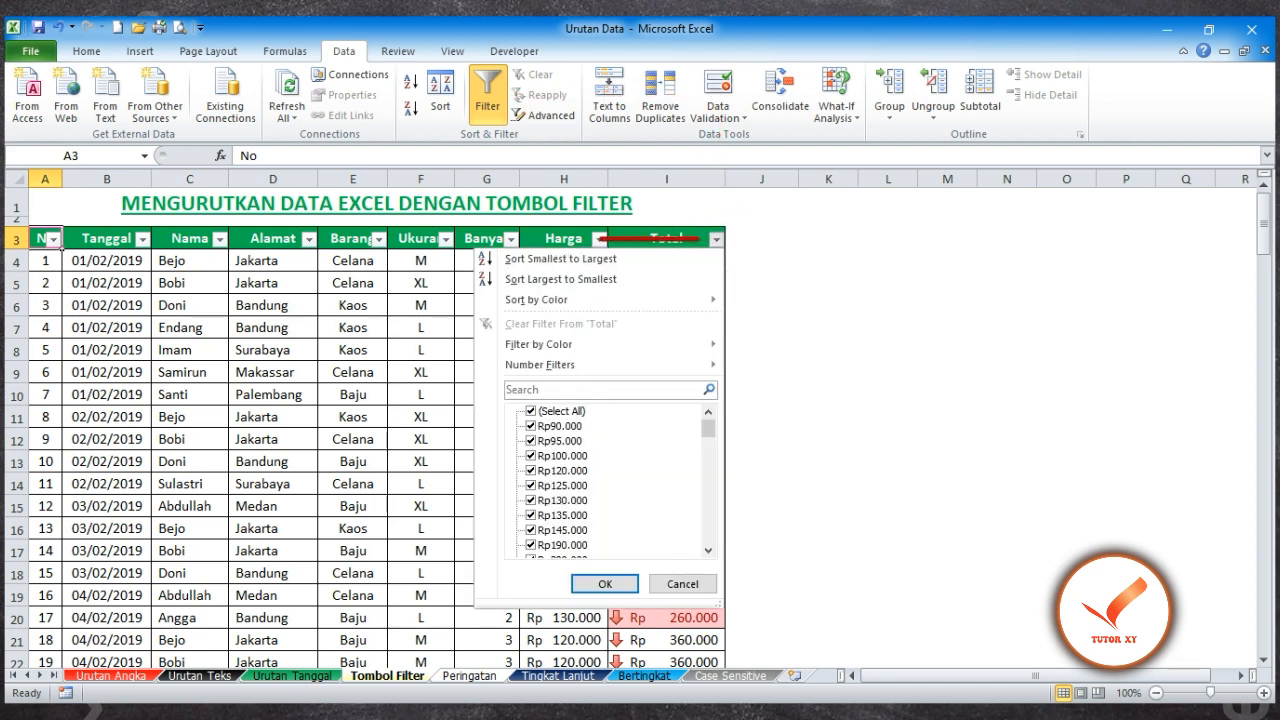
click(566, 278)
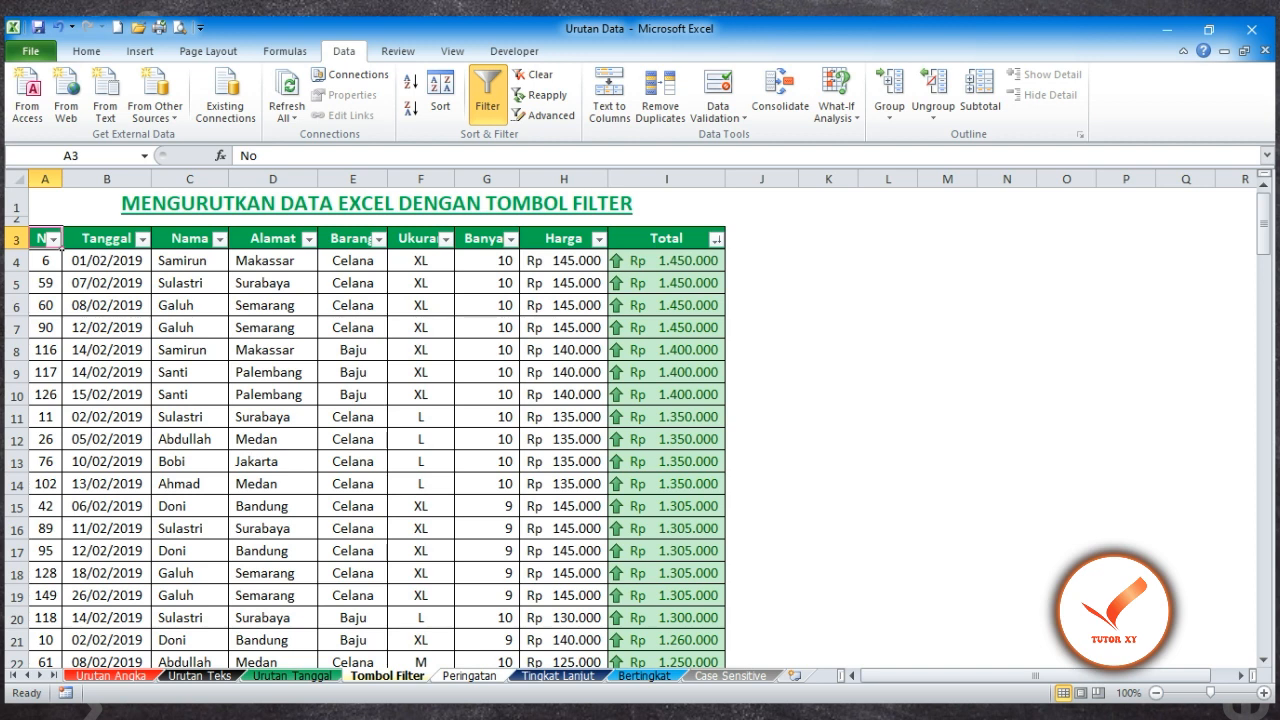
Step: On the Peringatan sheet, sort only G5:G13 of the Banyak column from largest to smallest without expanding the selection, and undo that sort
click(469, 676)
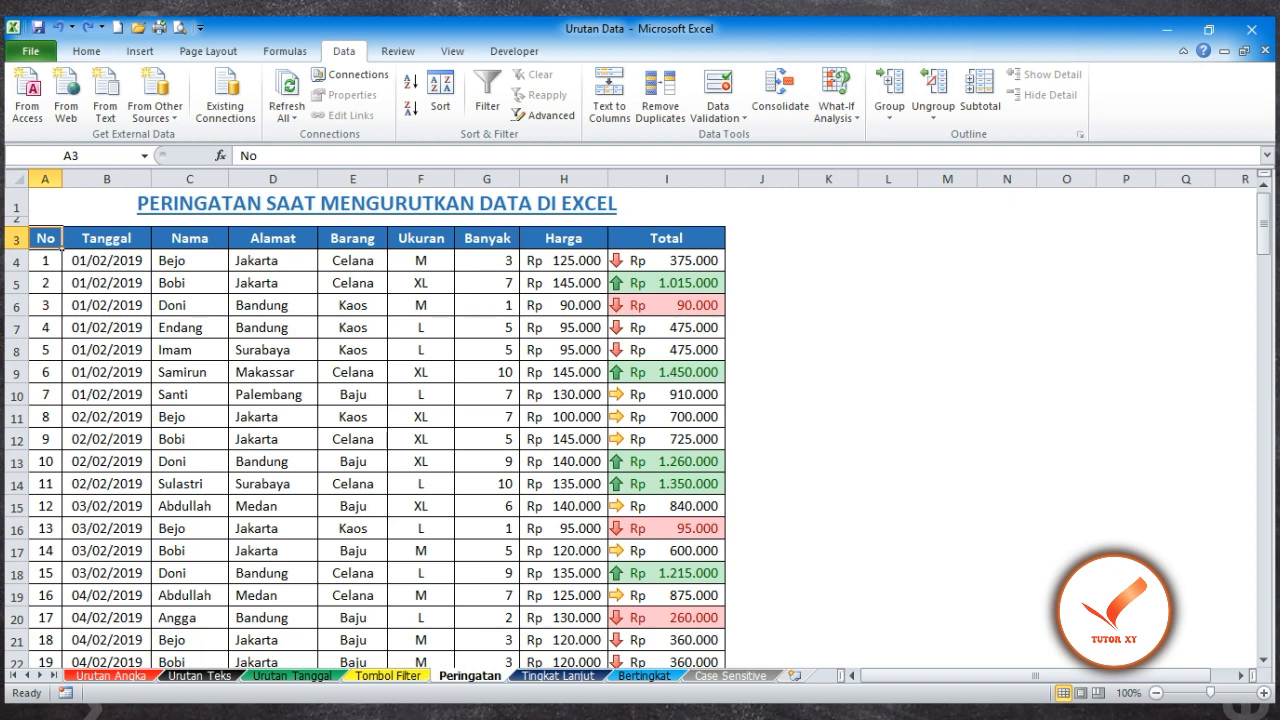
drag(487, 283, 519, 470)
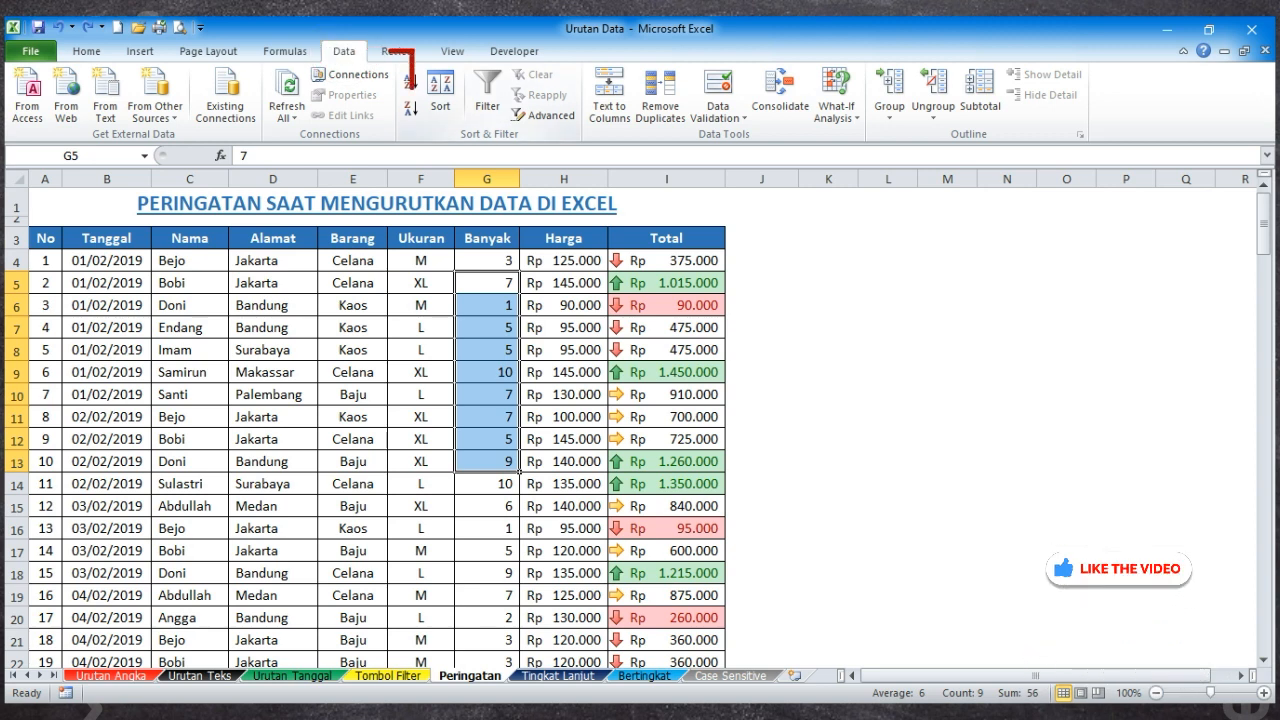
click(410, 107)
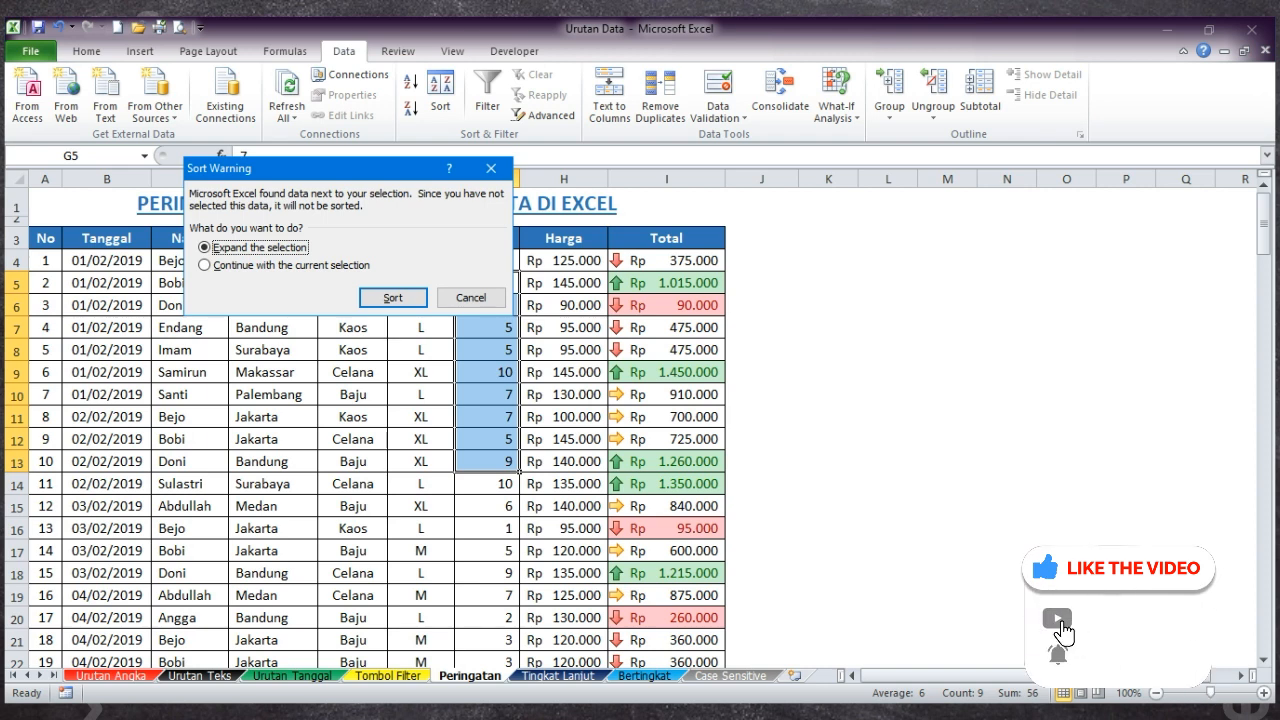
click(205, 265)
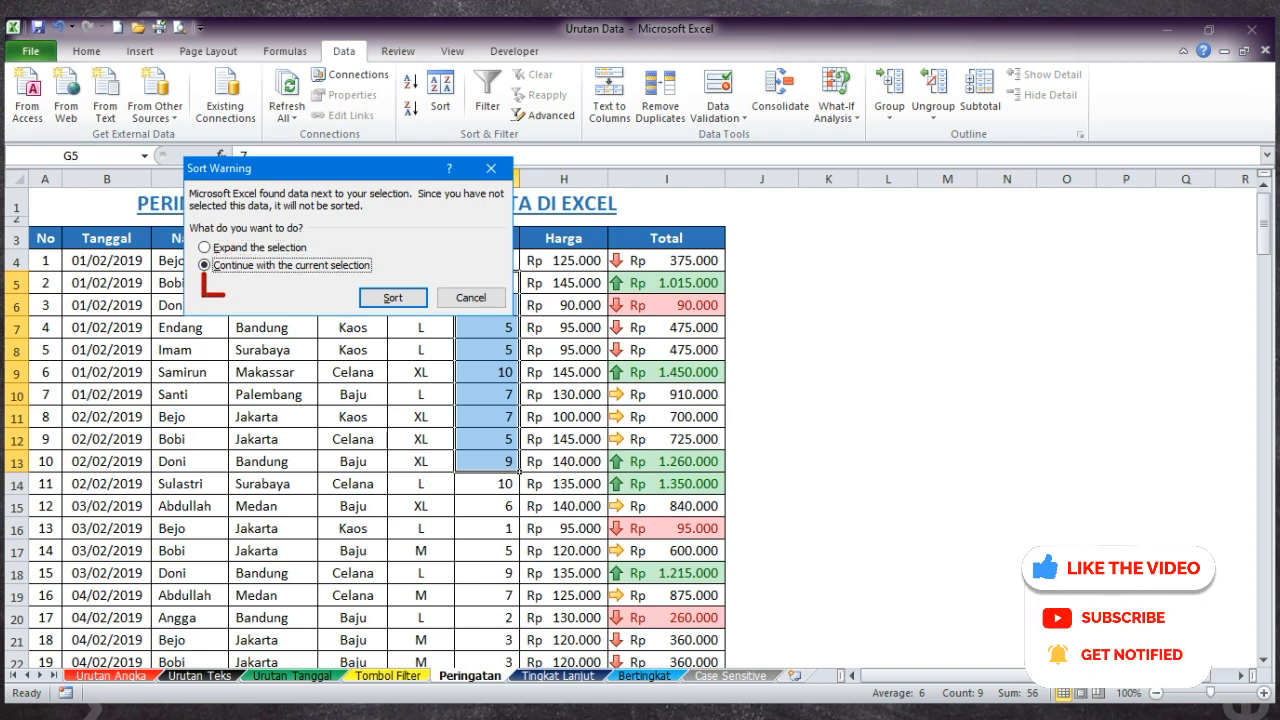
click(393, 297)
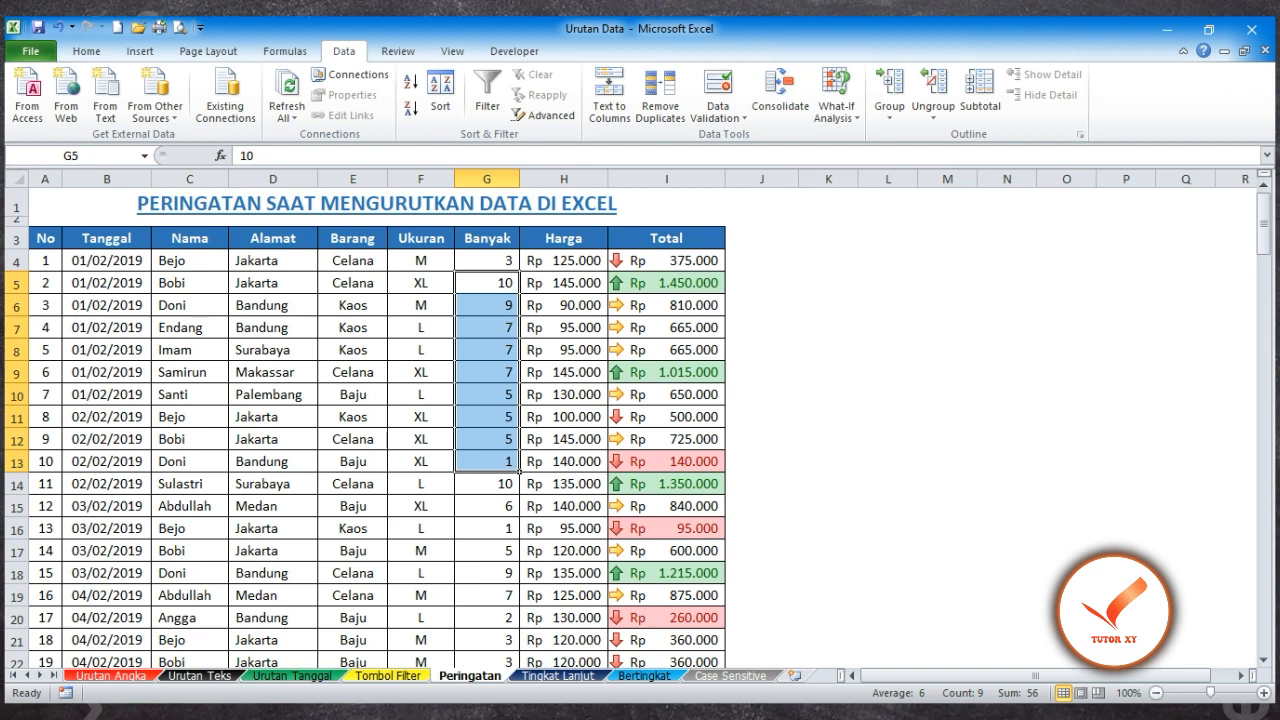
key(ctrl+z)
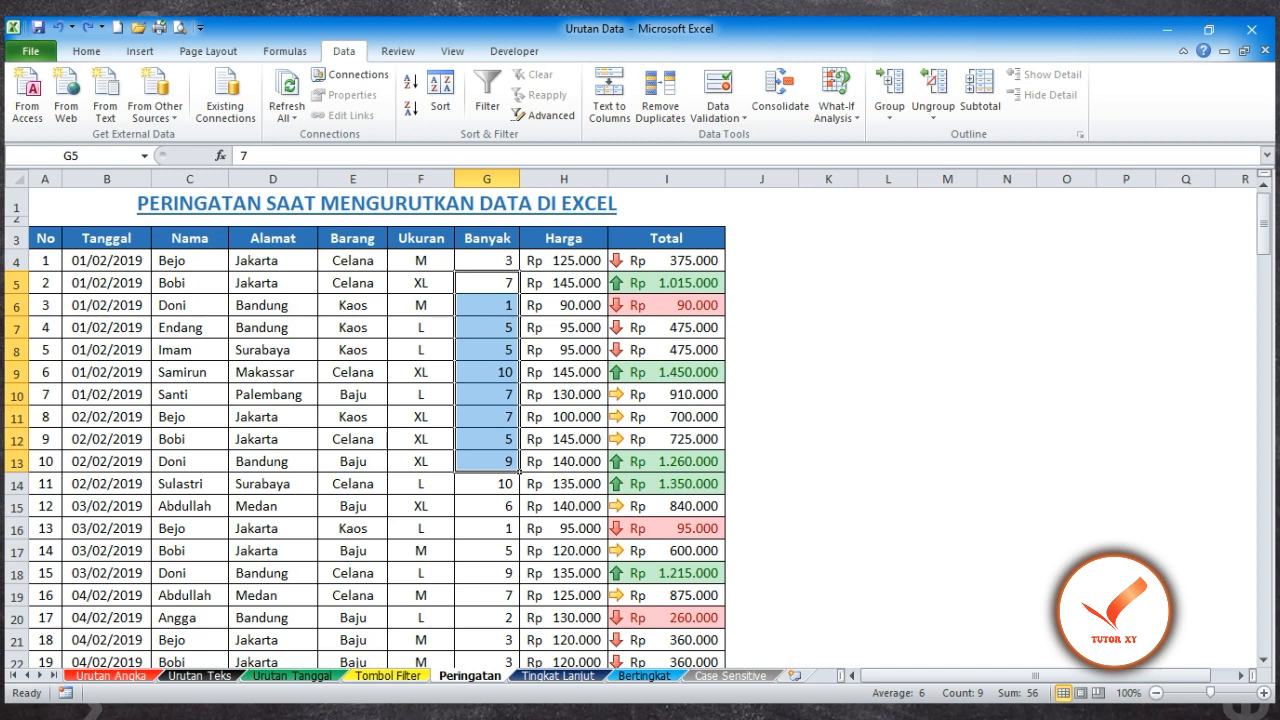
Step: On the Tingkat Lanjut sheet, apply a custom sort by the Total column on Cell Color, with the pink cells On Top
click(555, 675)
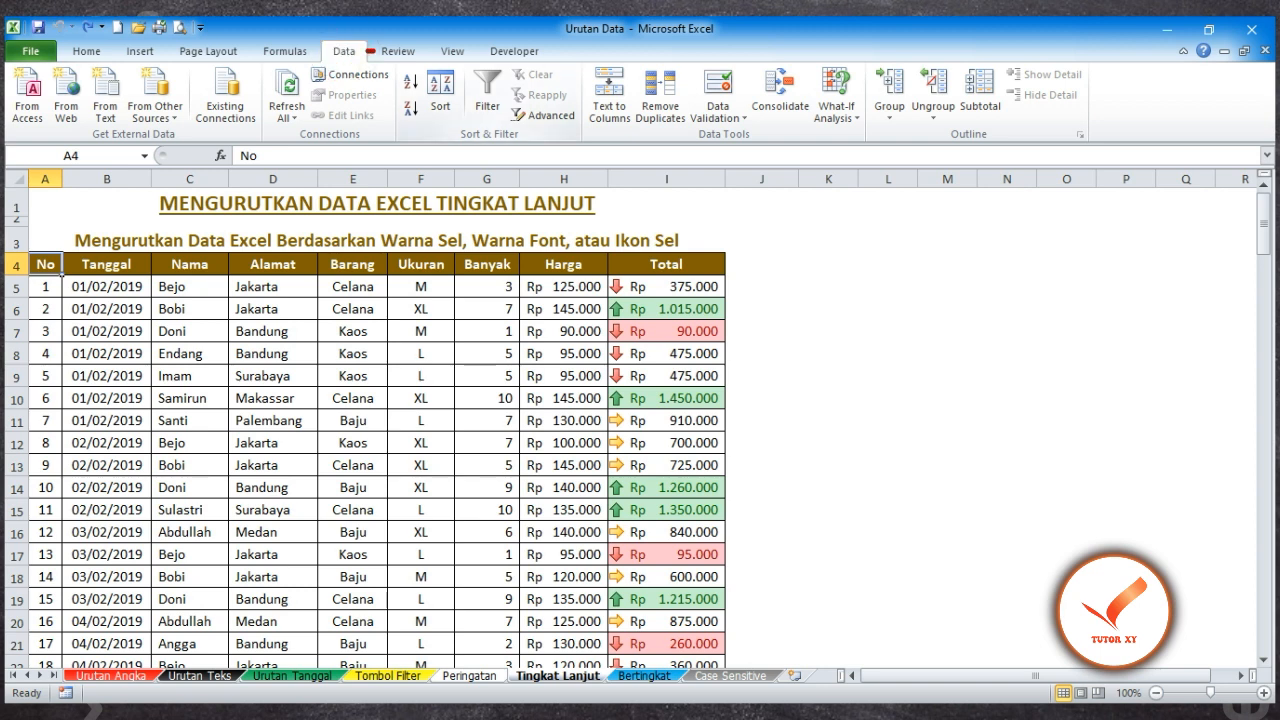
click(440, 95)
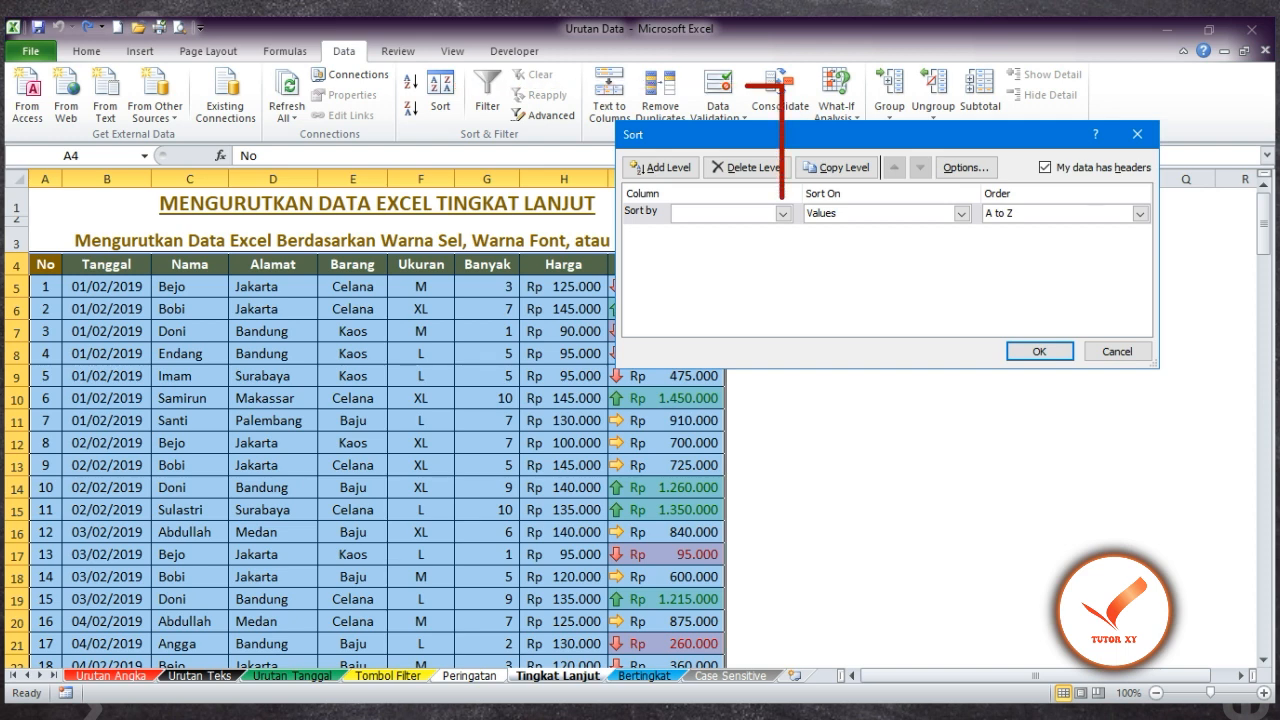
click(783, 213)
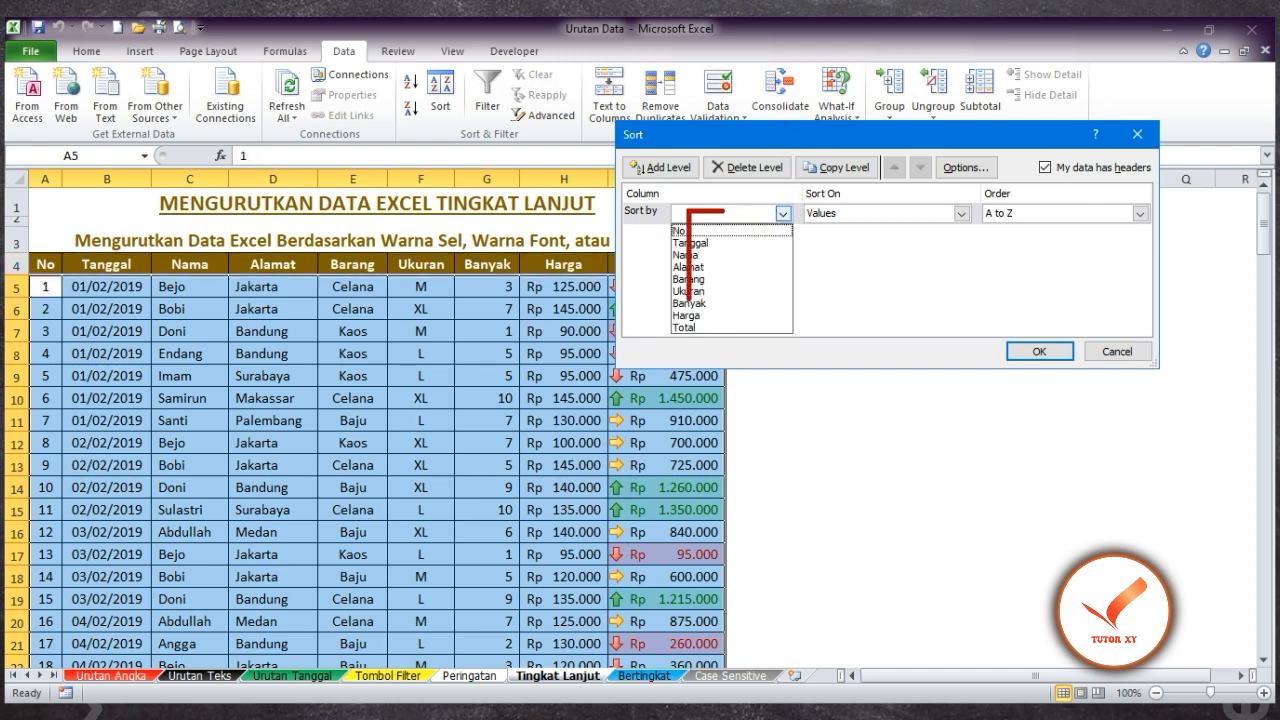
click(686, 327)
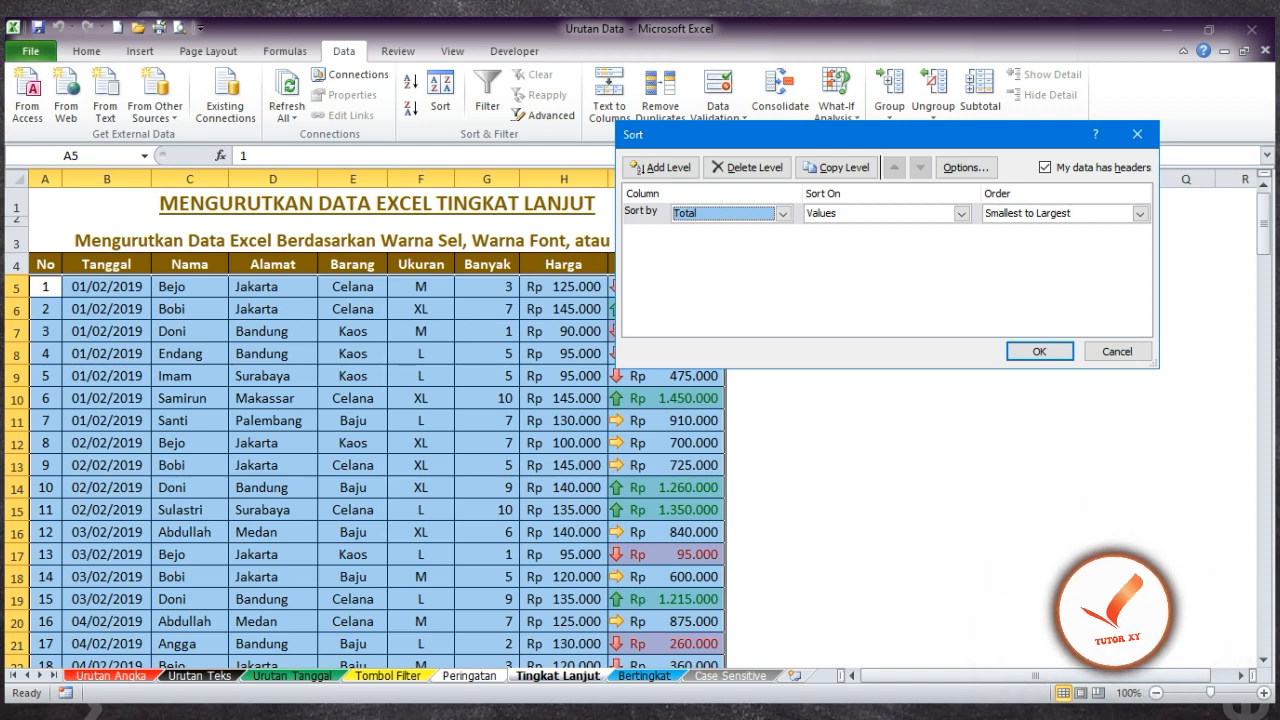
click(961, 213)
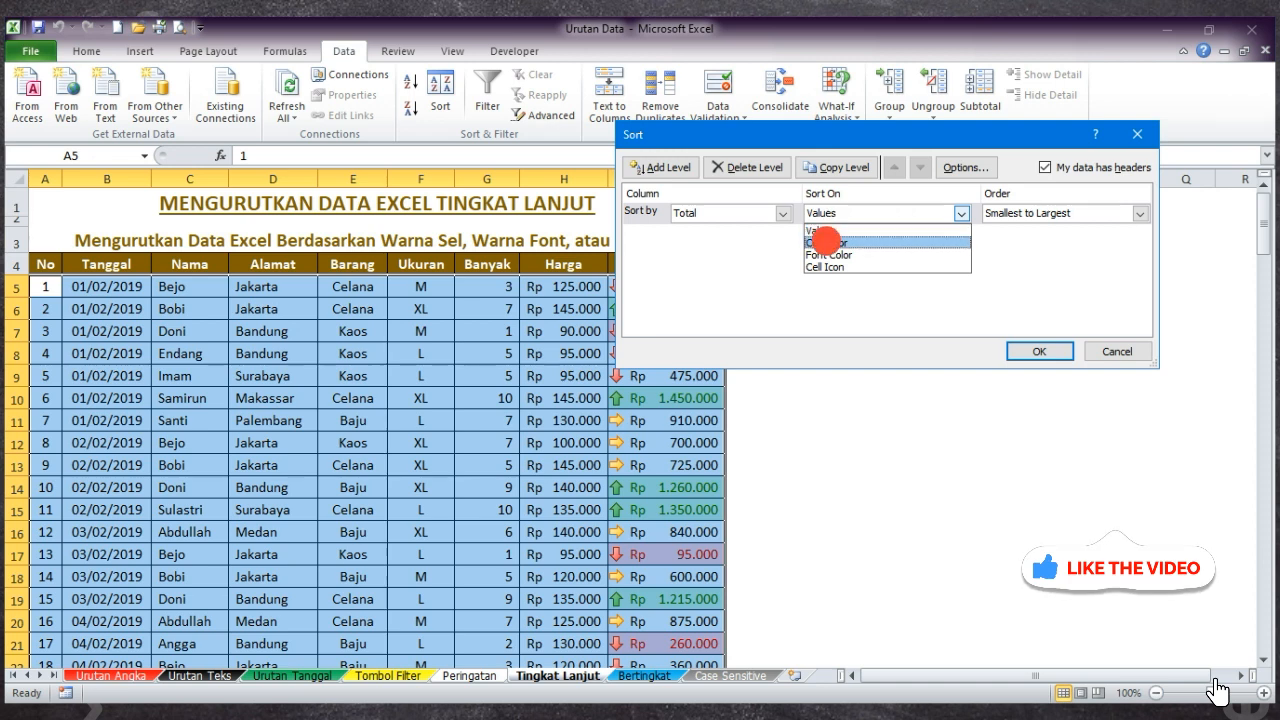
click(826, 242)
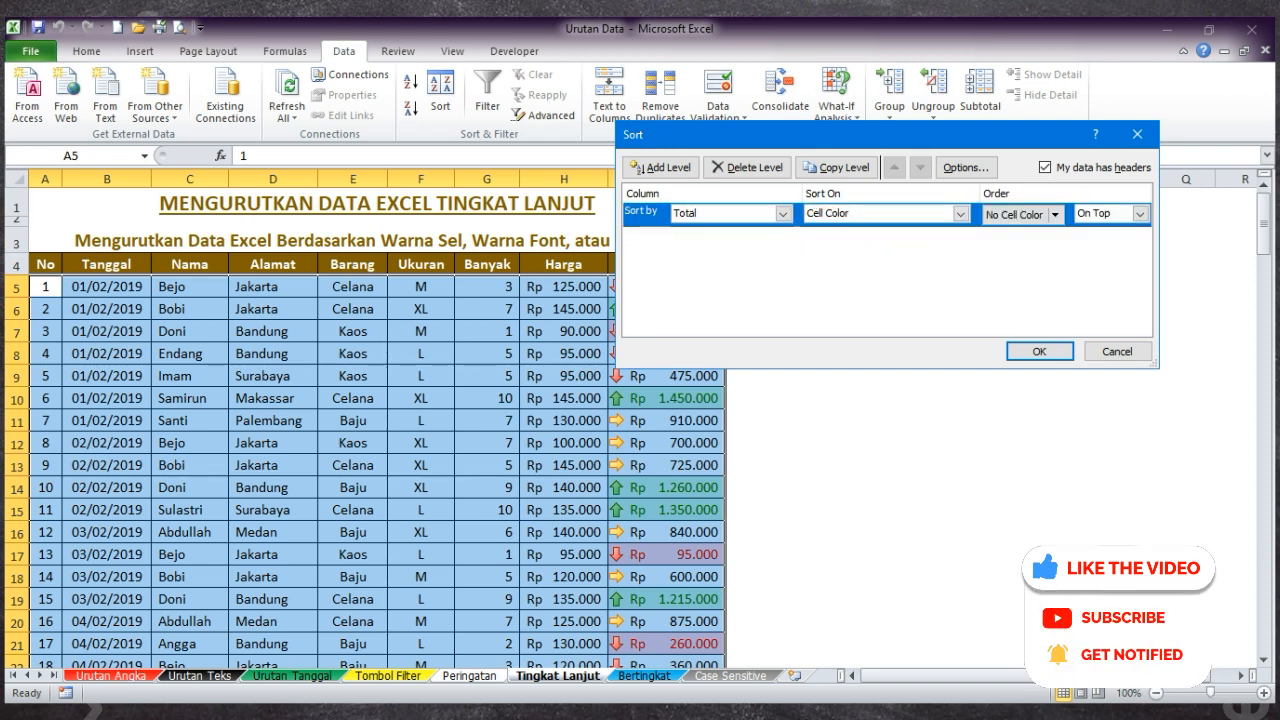
click(1055, 214)
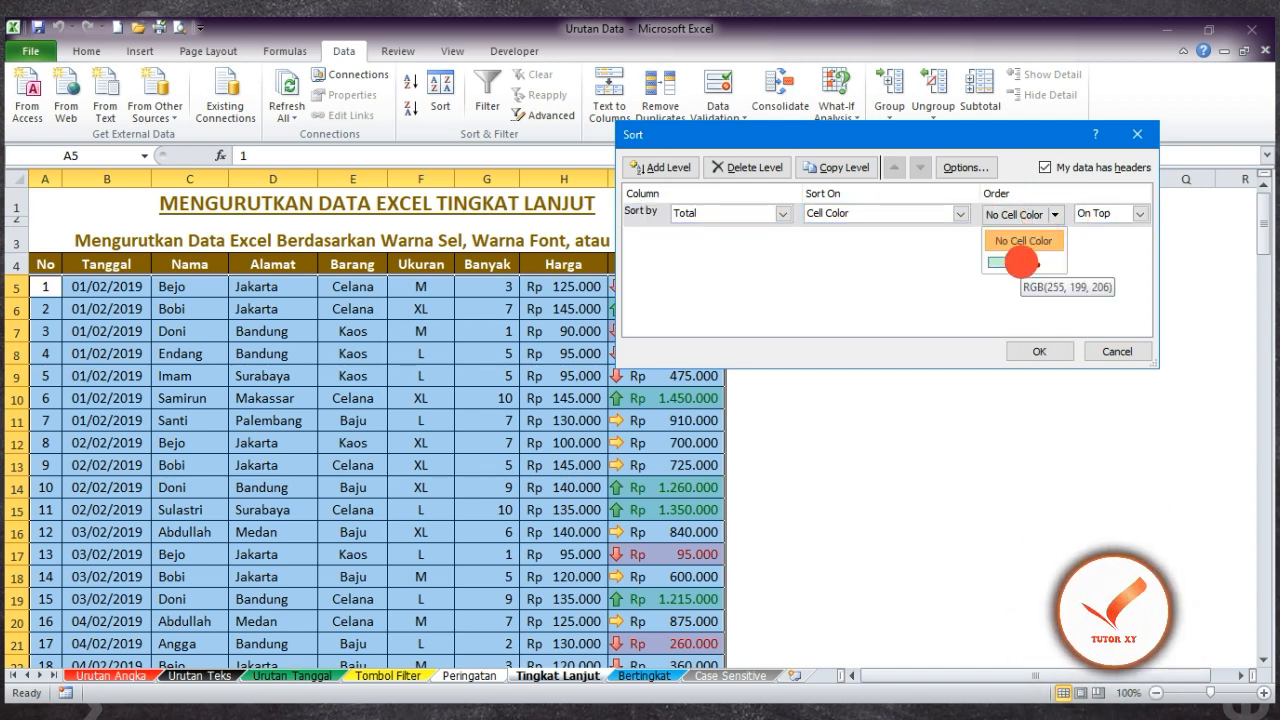
click(1020, 262)
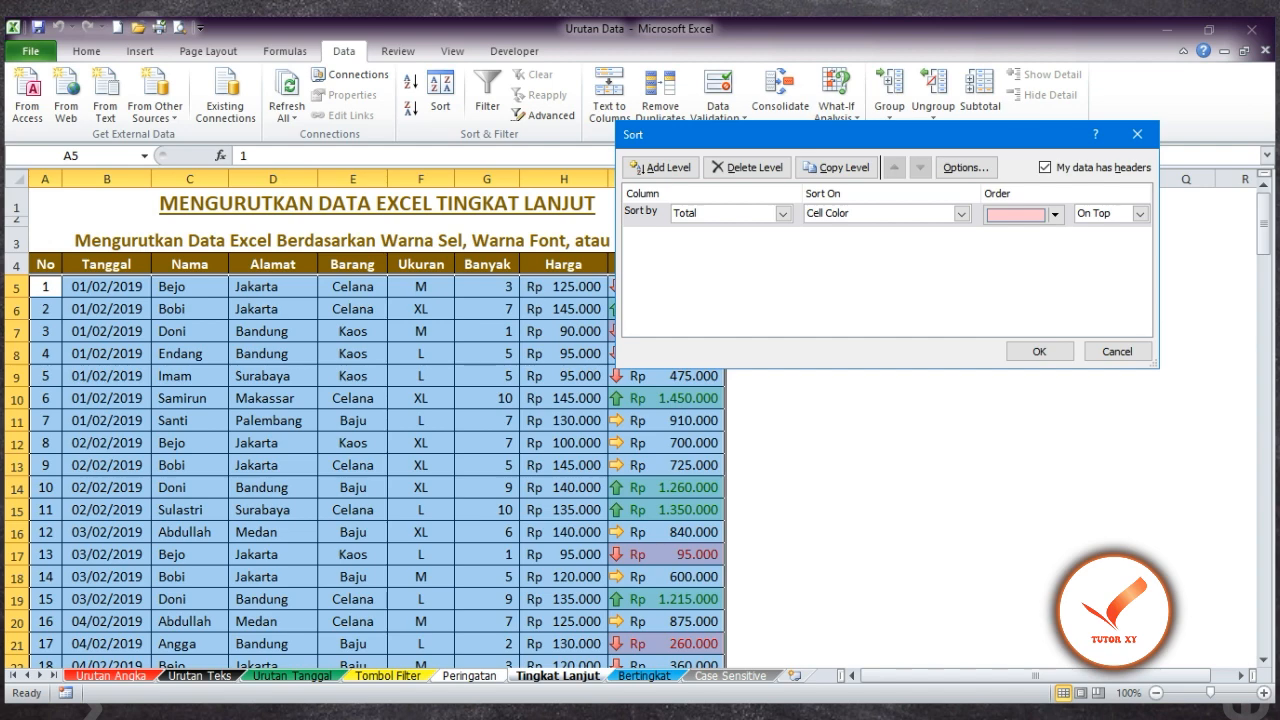
click(1039, 351)
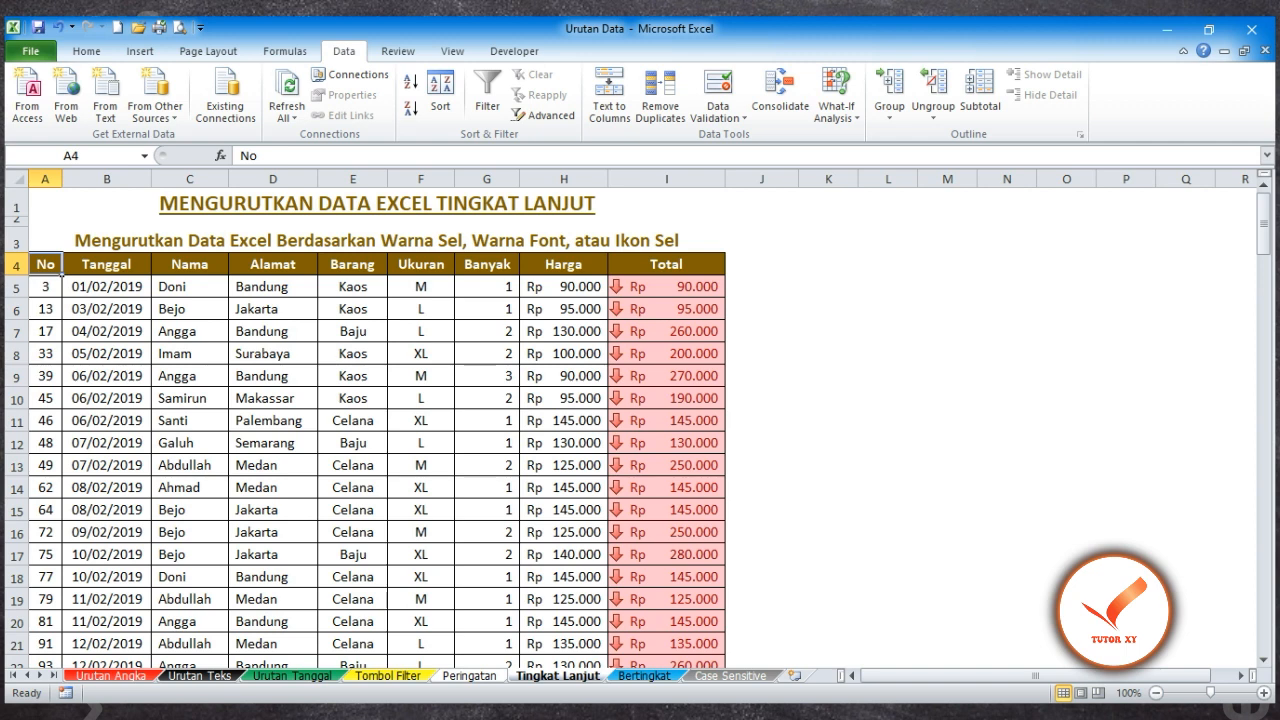
Step: Turn on header filters for the Tingkat Lanjut table and sort the Total column by the light green cell color
click(344, 51)
click(487, 90)
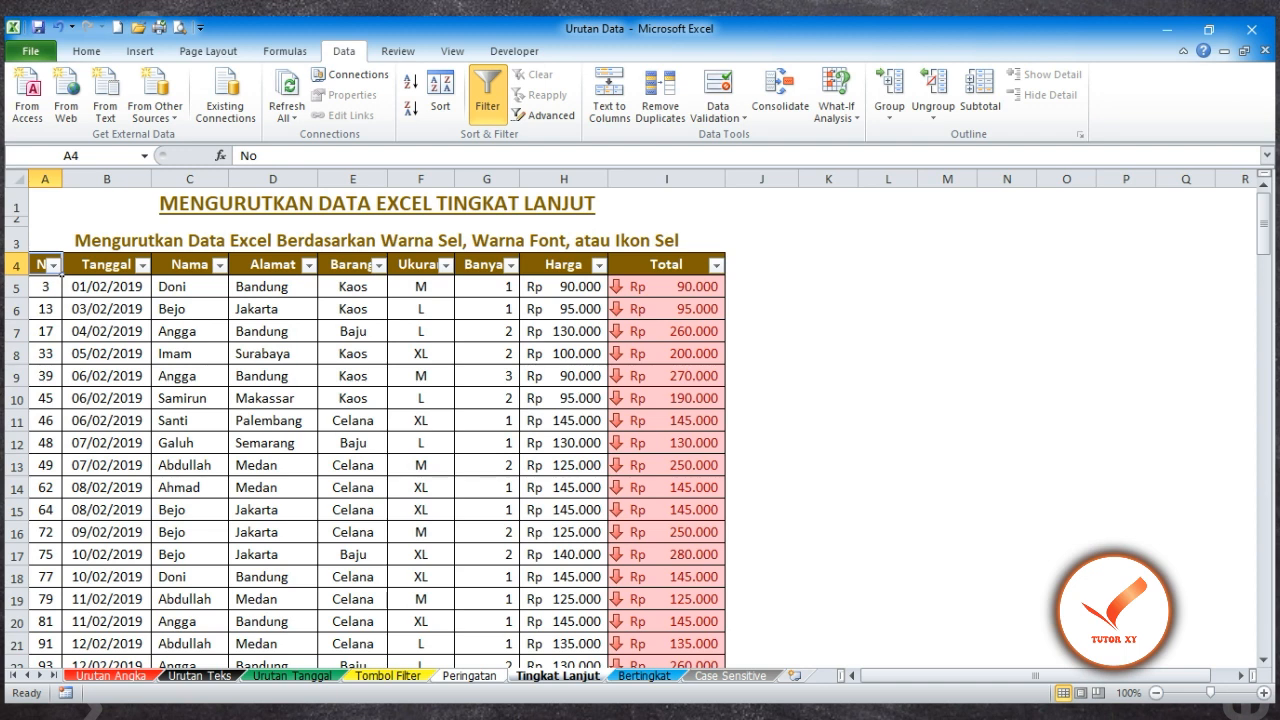
click(716, 264)
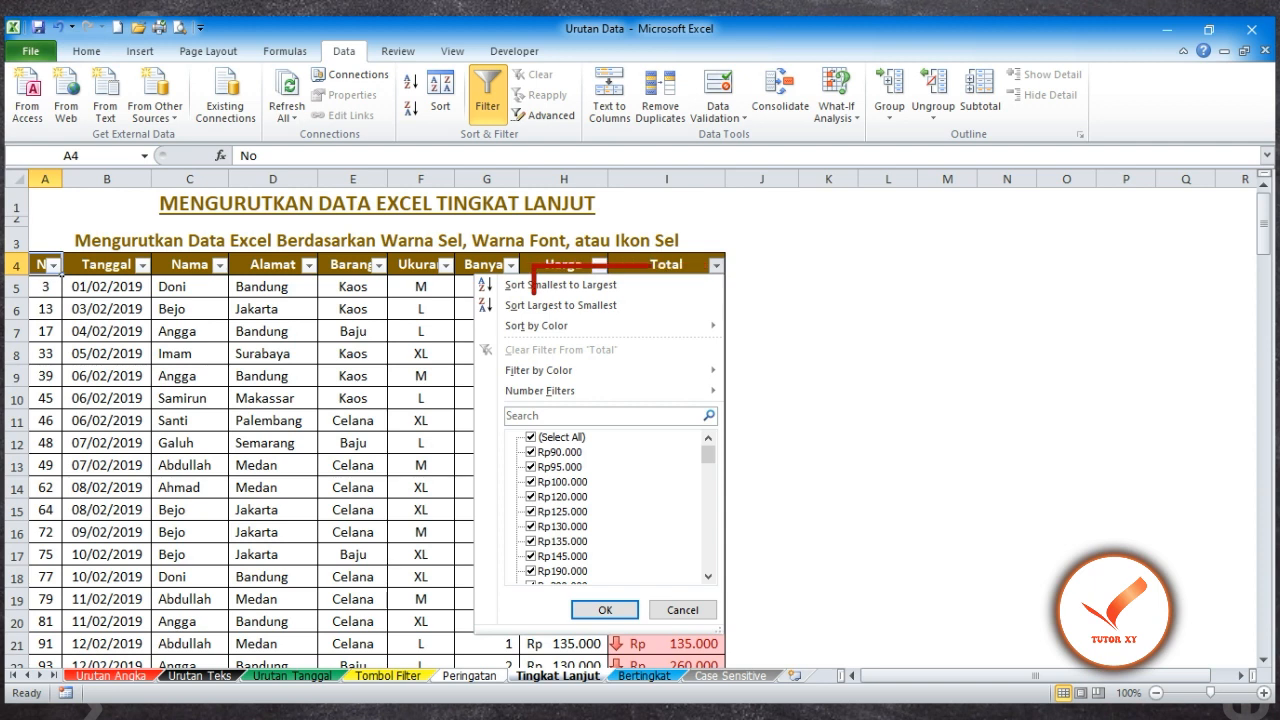
click(522, 326)
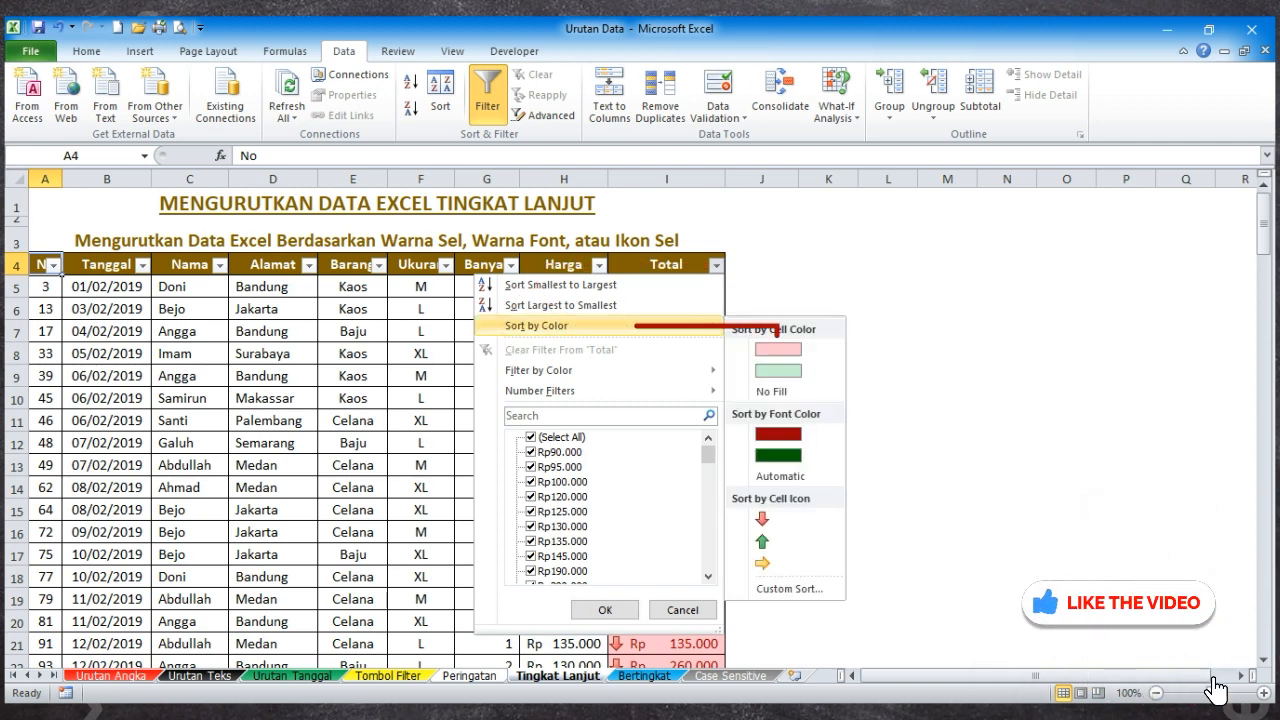
click(778, 370)
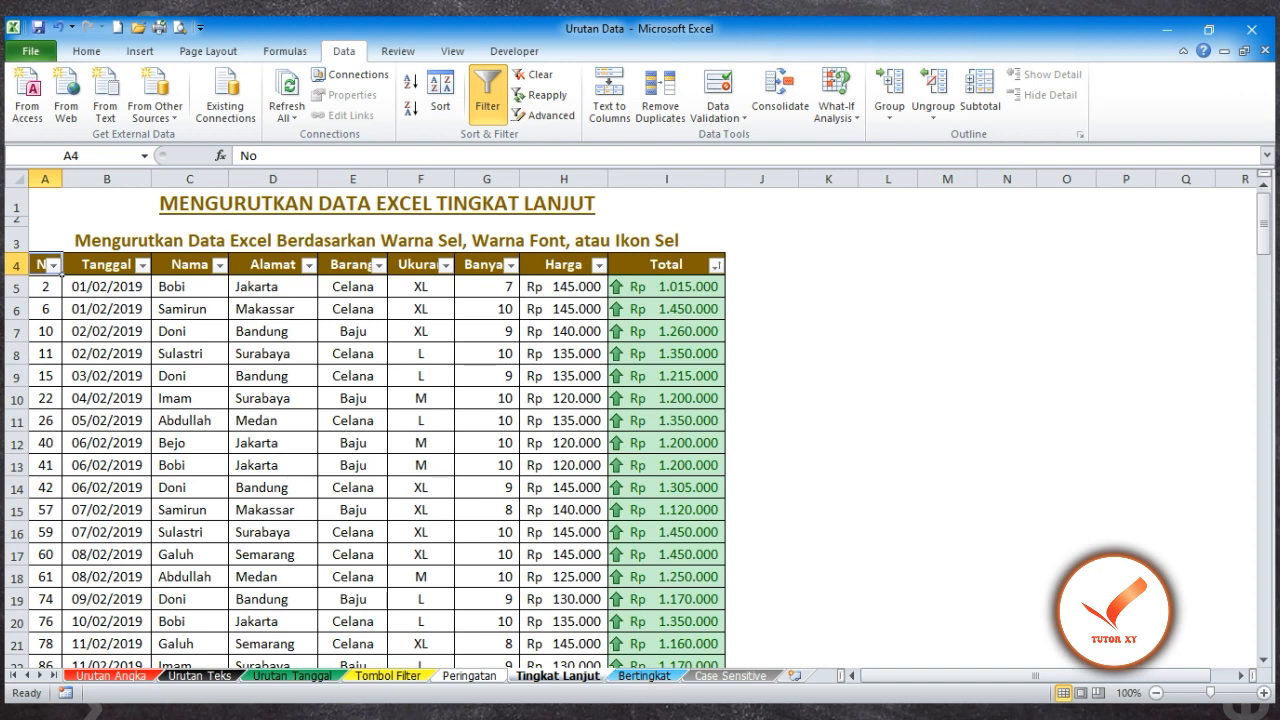
Step: On the Bertingkat sheet, start a custom sort of the table and add two extra sort levels
click(645, 676)
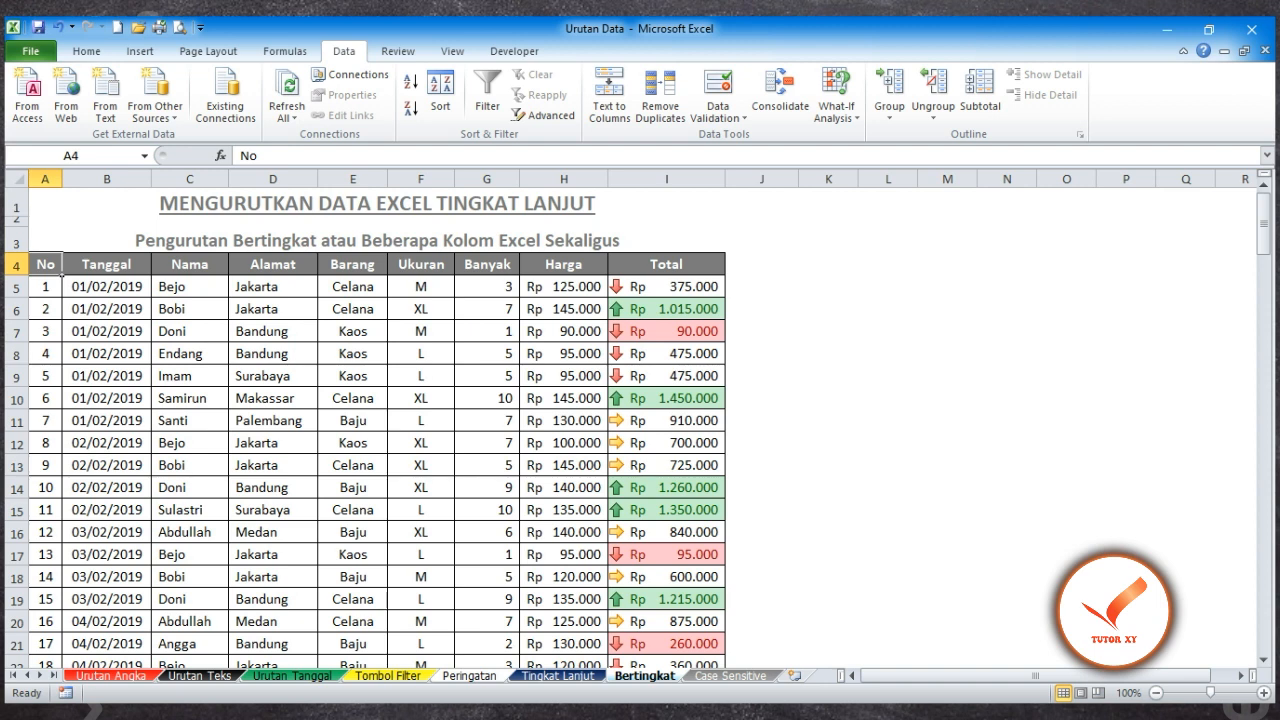
click(344, 50)
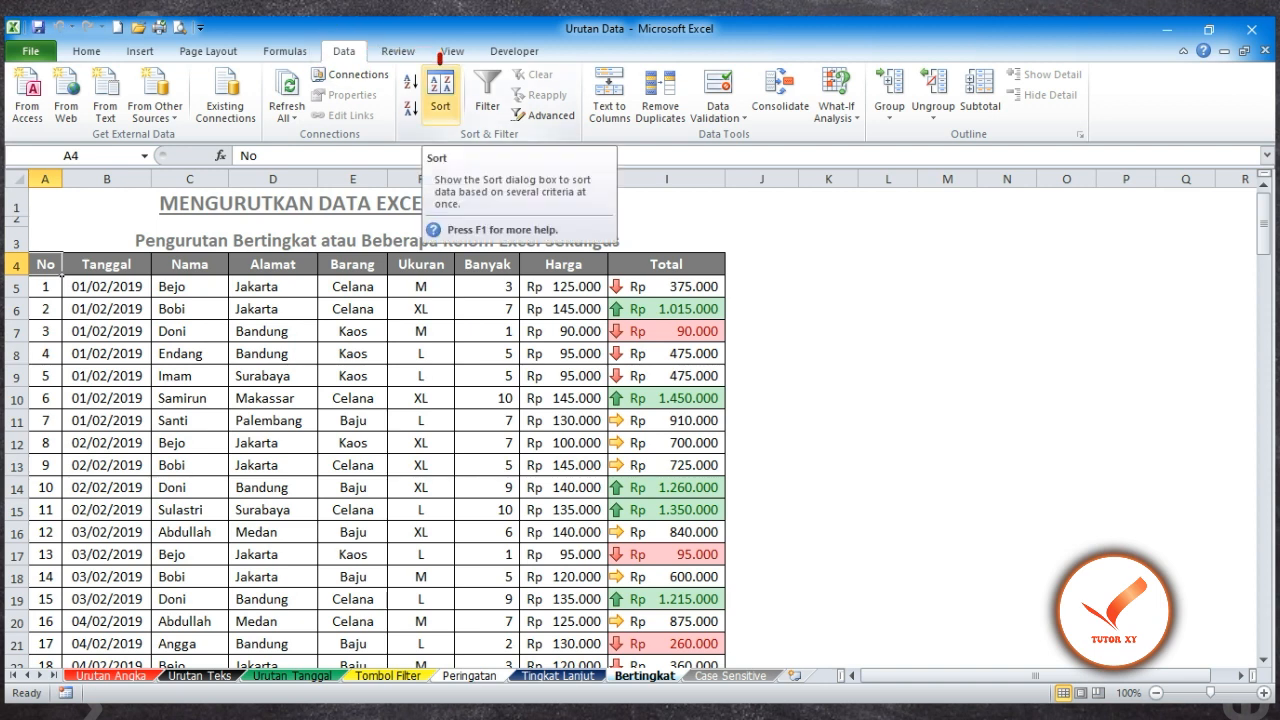
click(440, 90)
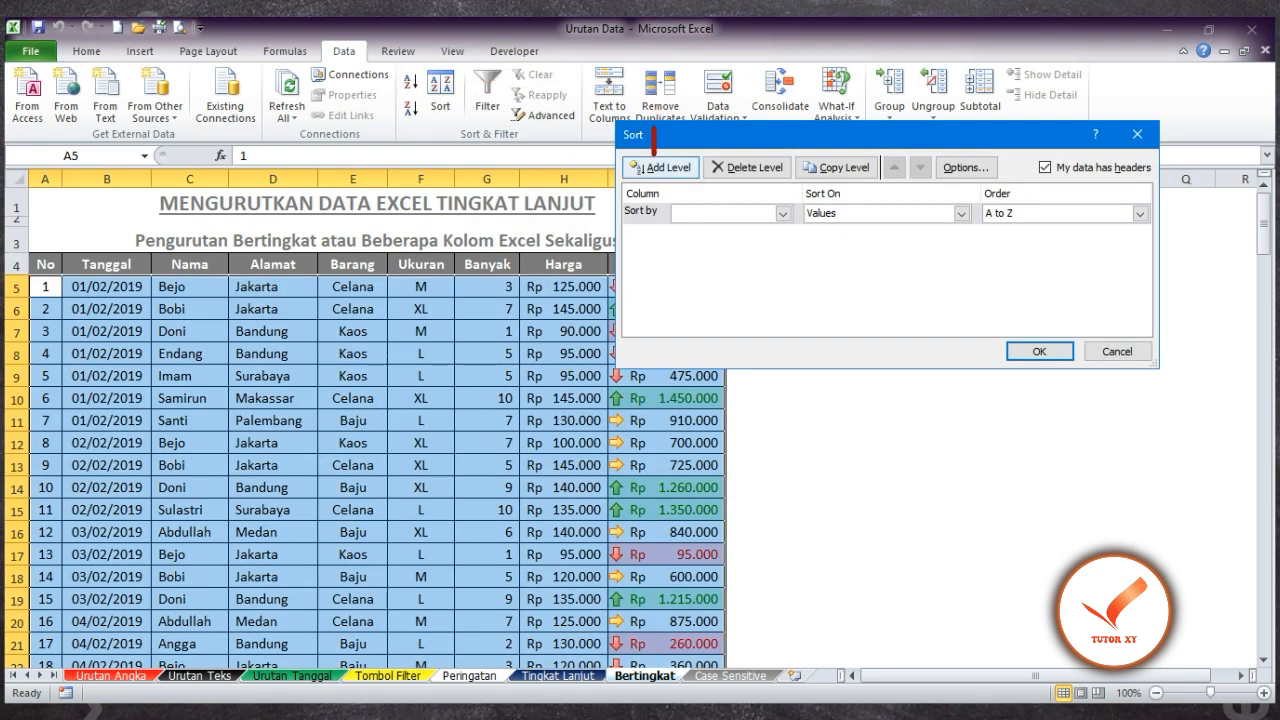
click(655, 167)
click(660, 167)
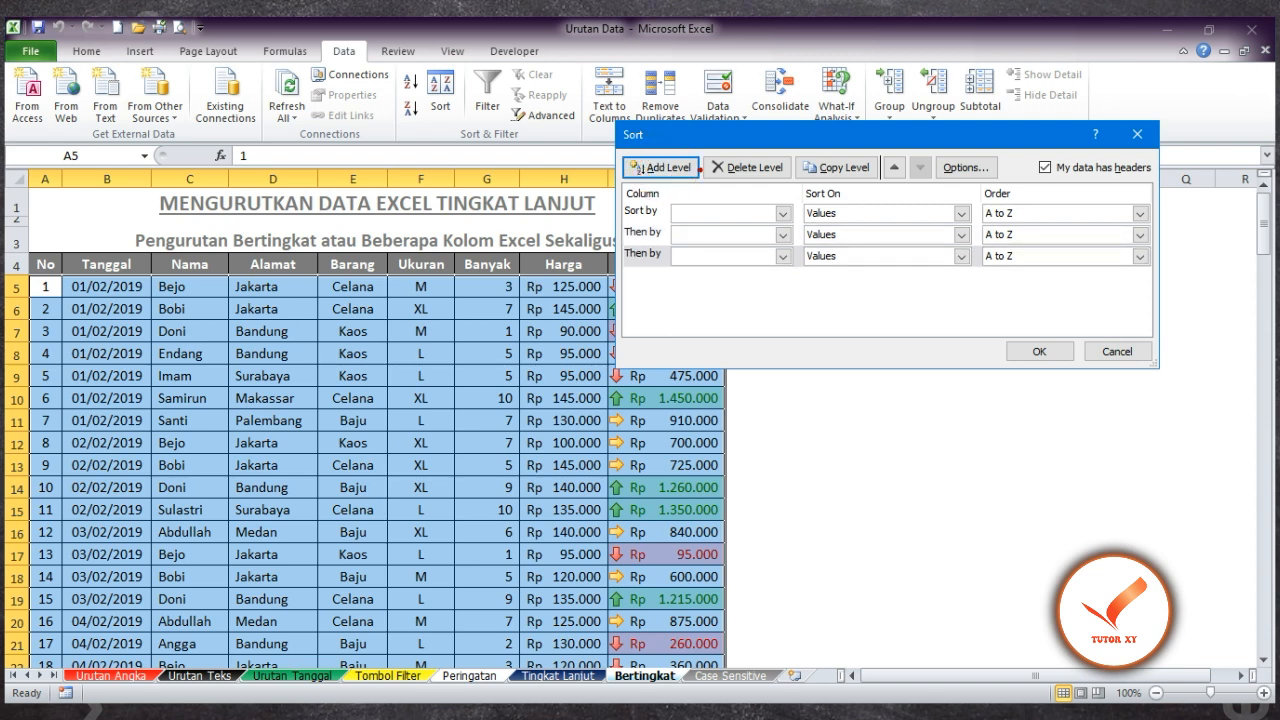
Step: Sort the Bertingkat table by Alamat, then Nama, then Barang, all on Values from A to Z
click(783, 213)
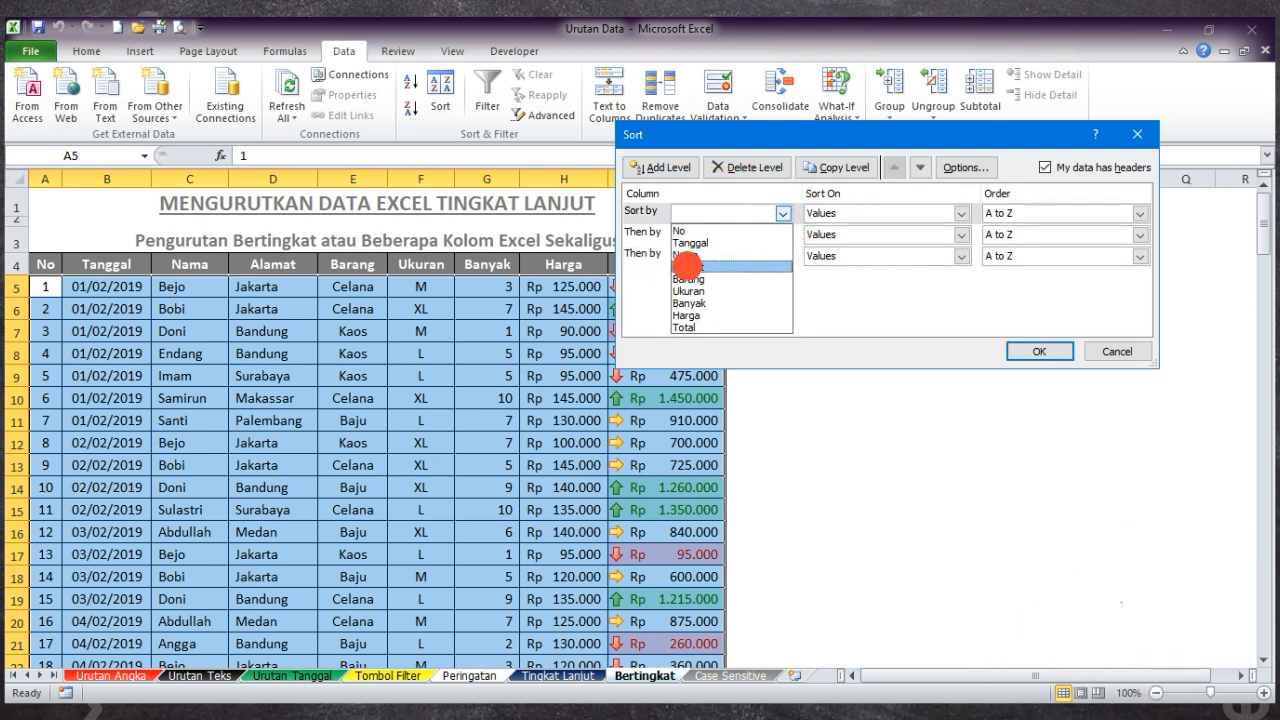
click(688, 265)
click(778, 234)
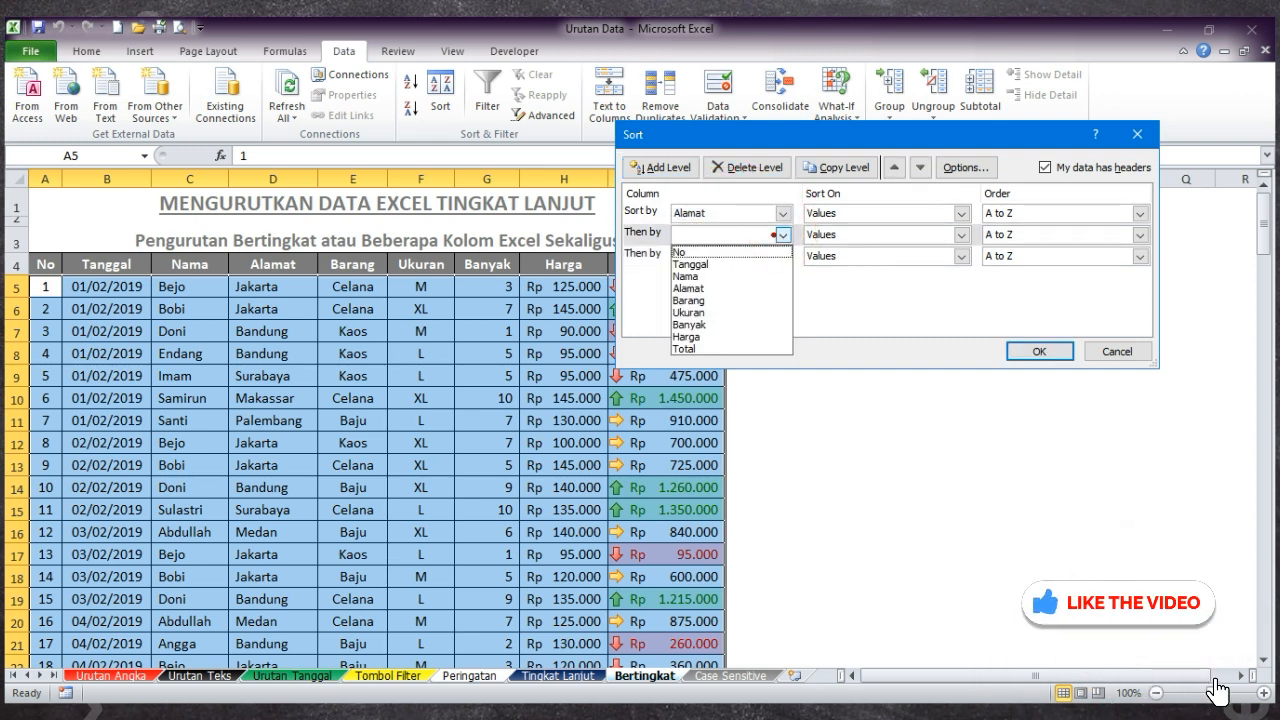
click(687, 276)
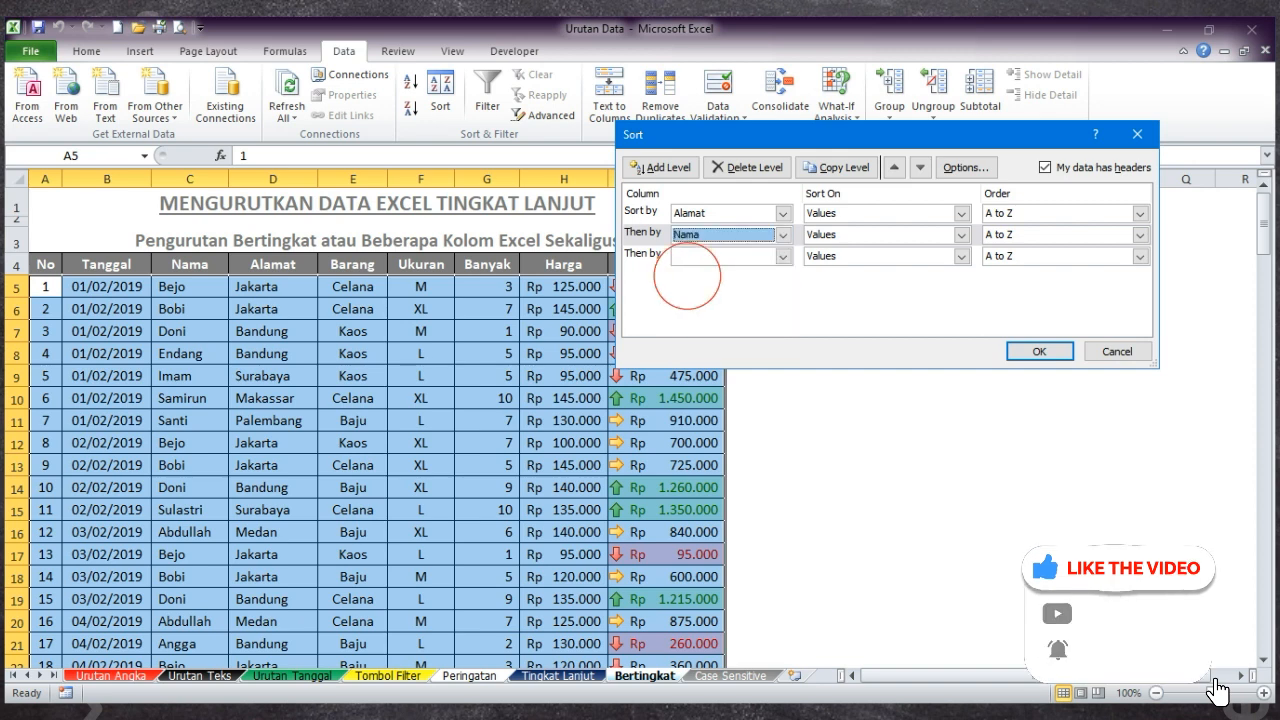
click(783, 256)
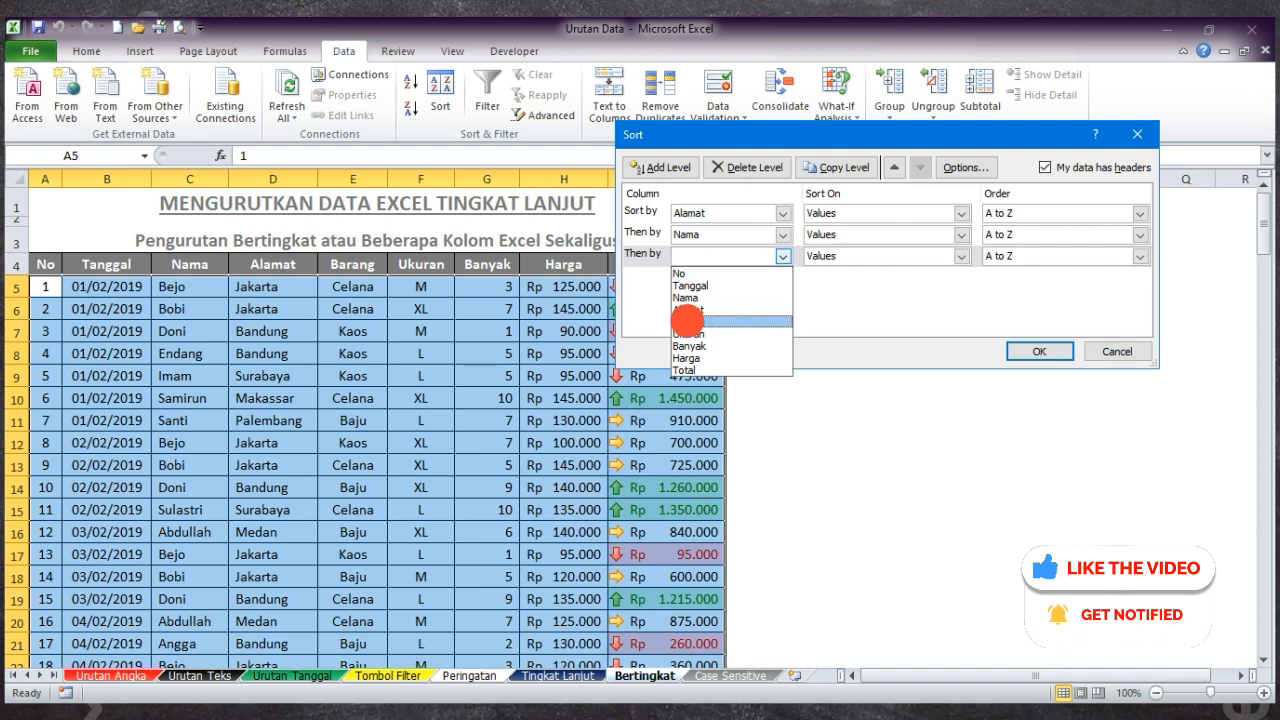
click(688, 321)
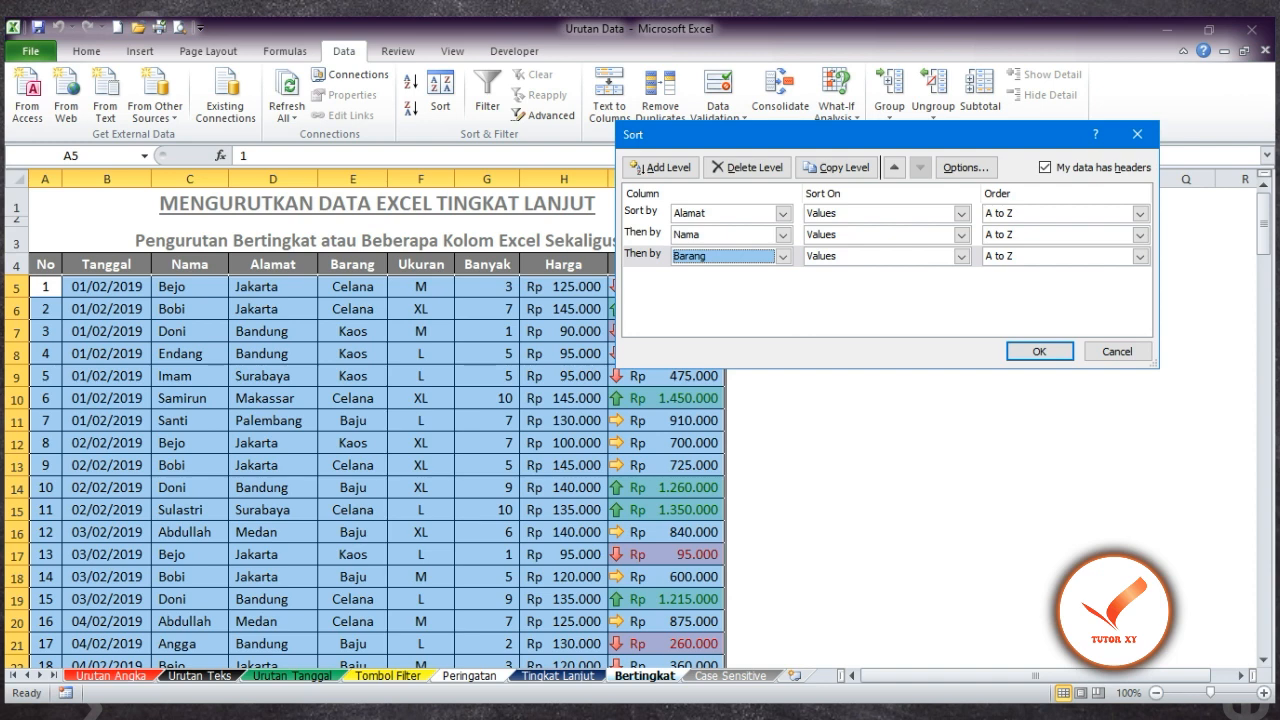
click(1039, 351)
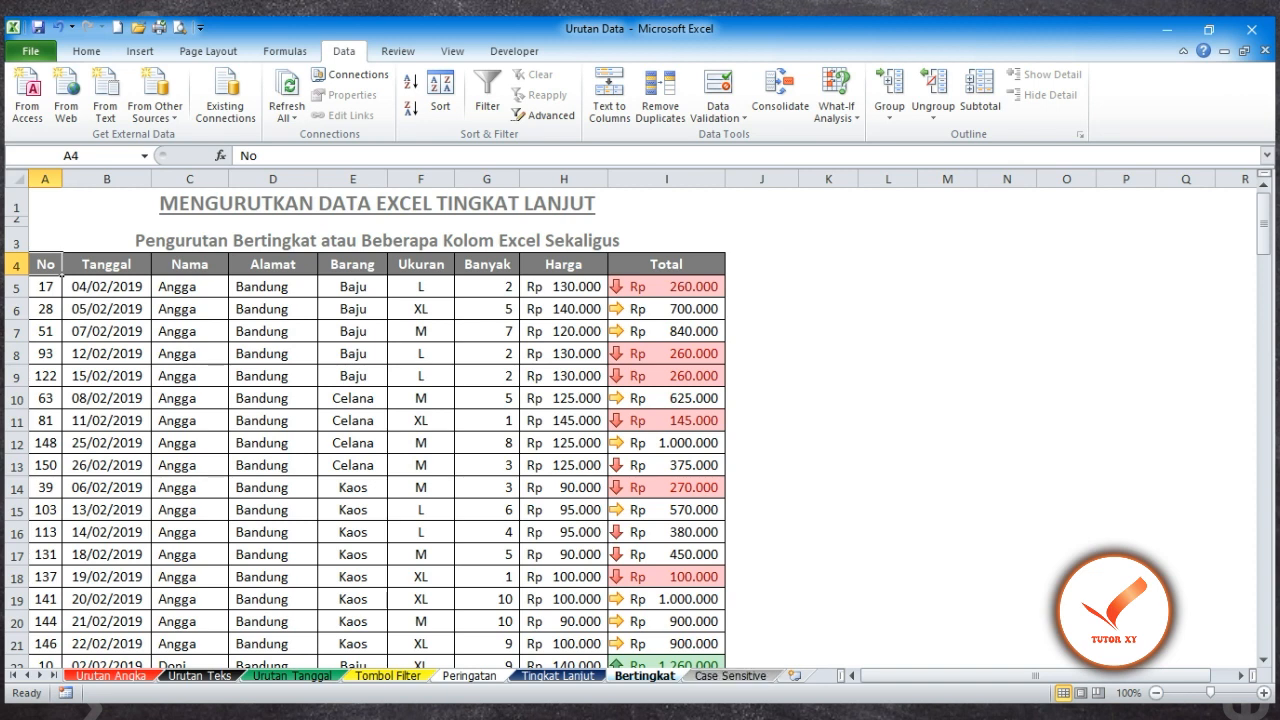
Step: On the Case Sensitive sheet, set up a custom sort by the Barang column on Values, A to Z
click(730, 676)
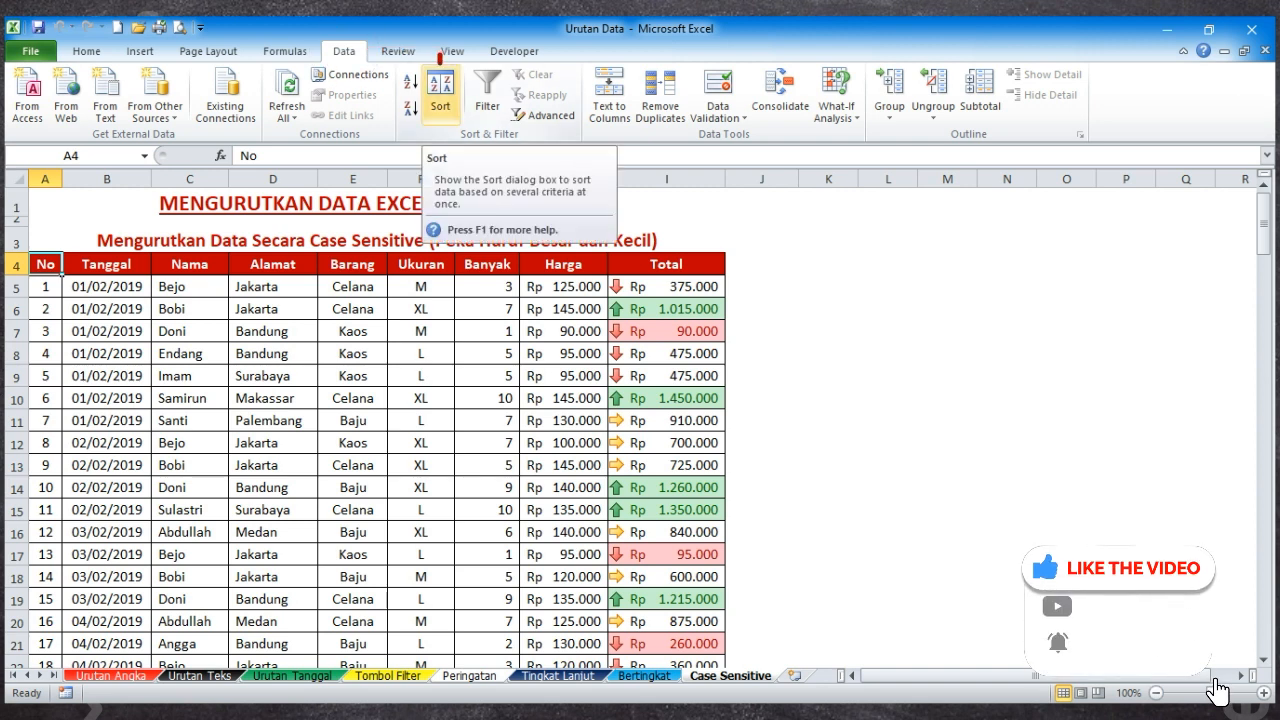
click(440, 92)
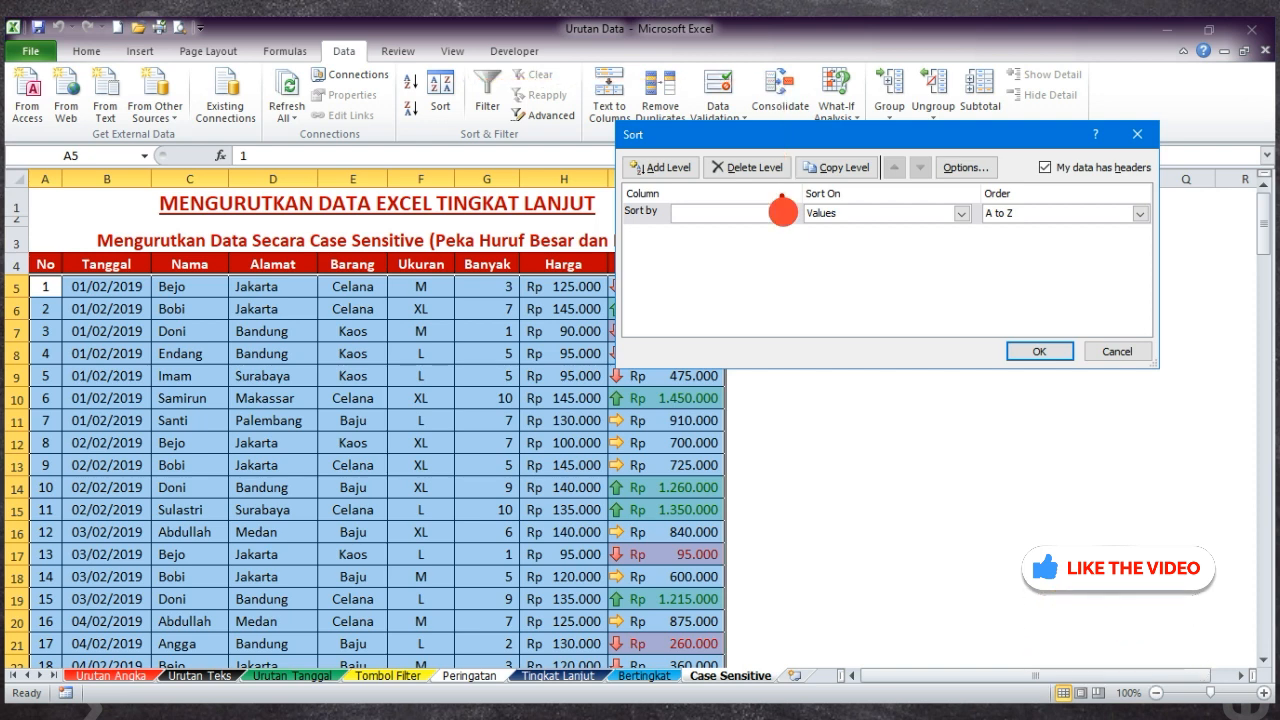
click(783, 213)
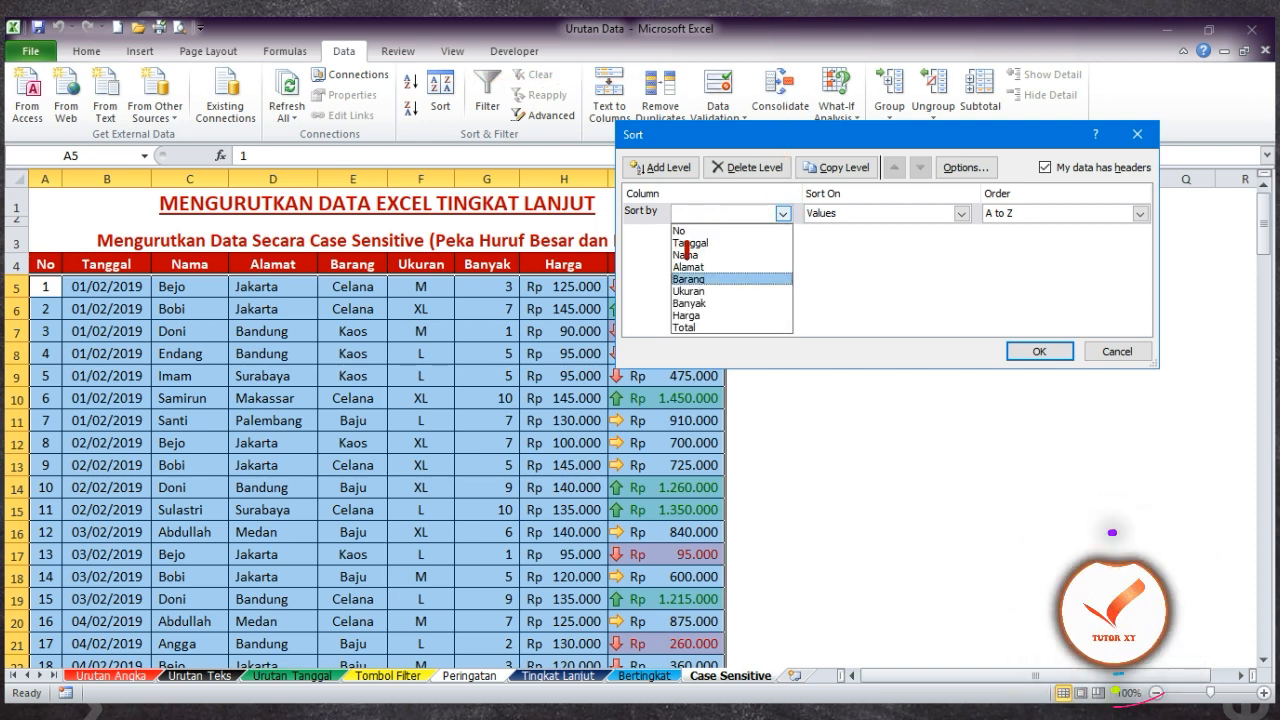
click(688, 279)
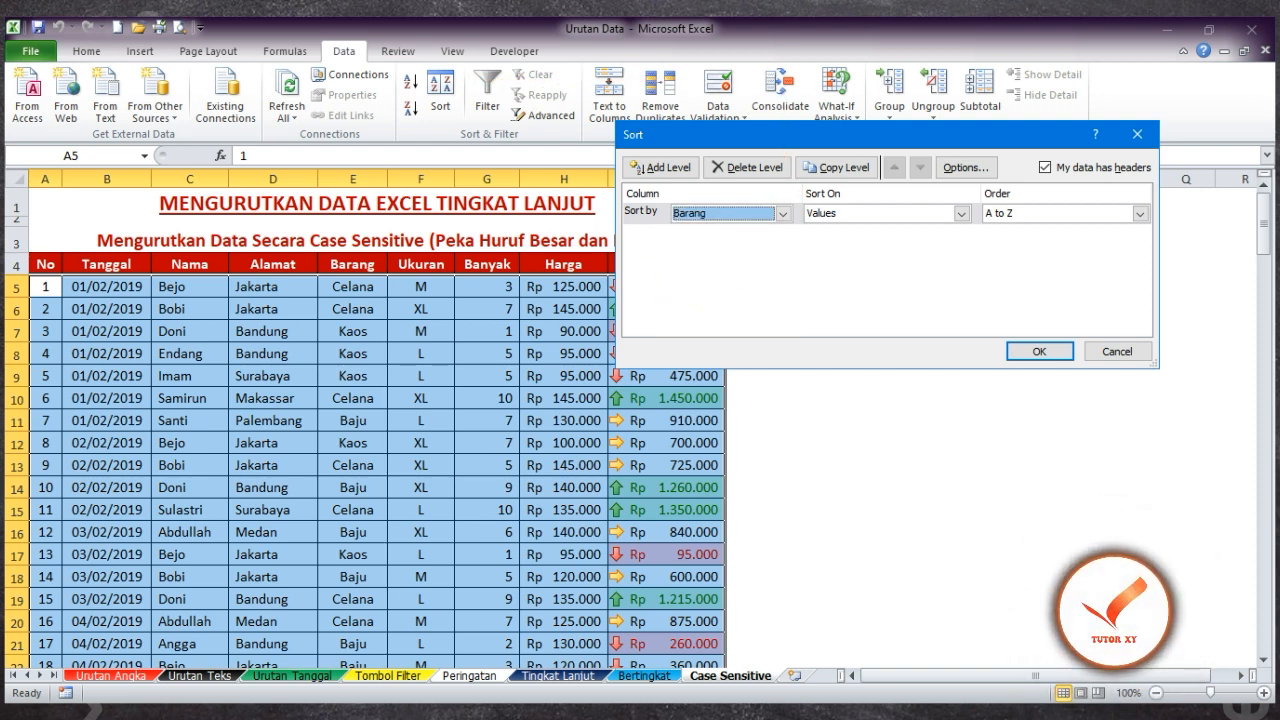
click(961, 213)
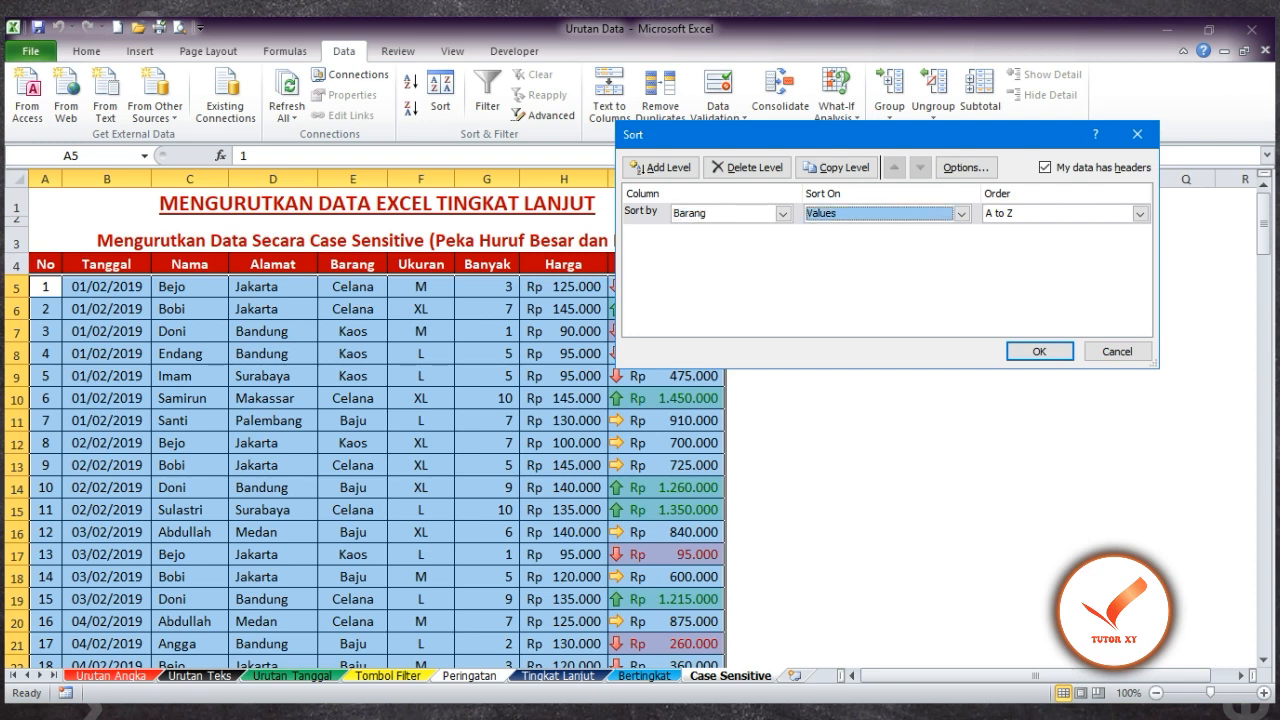
key(Tab)
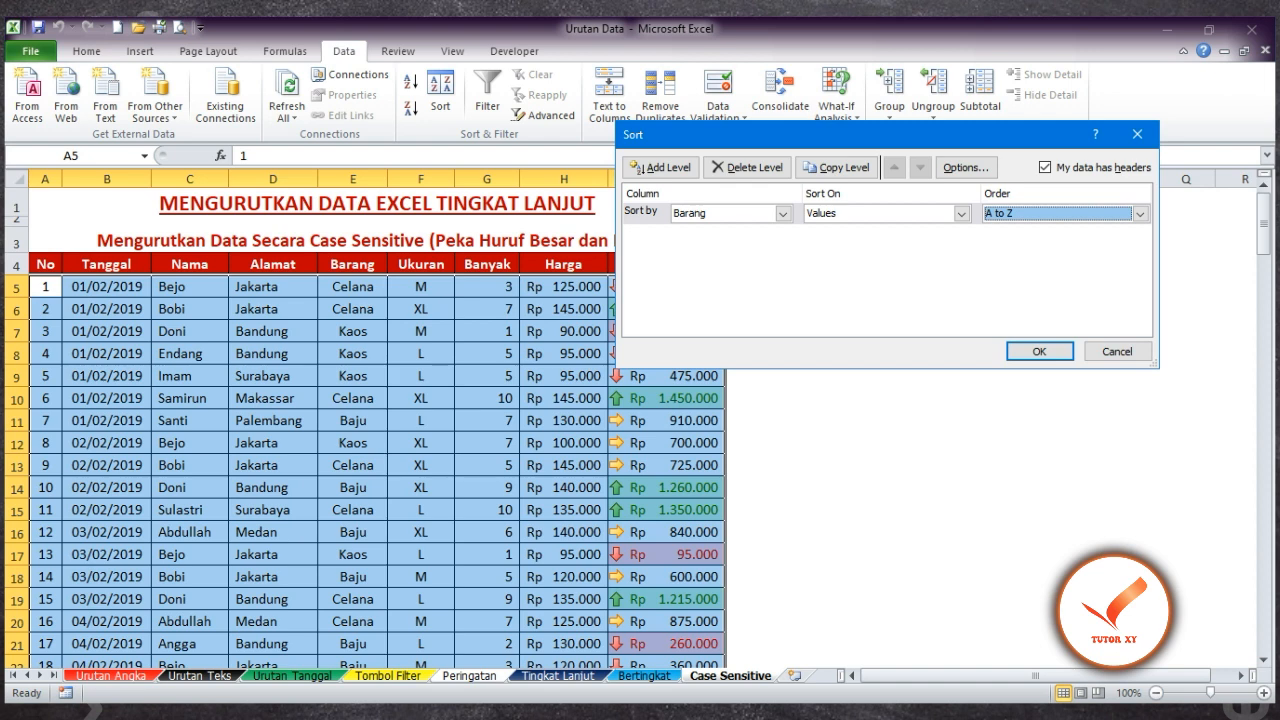
Step: Make the Barang sort case sensitive and apply it to the table
click(963, 166)
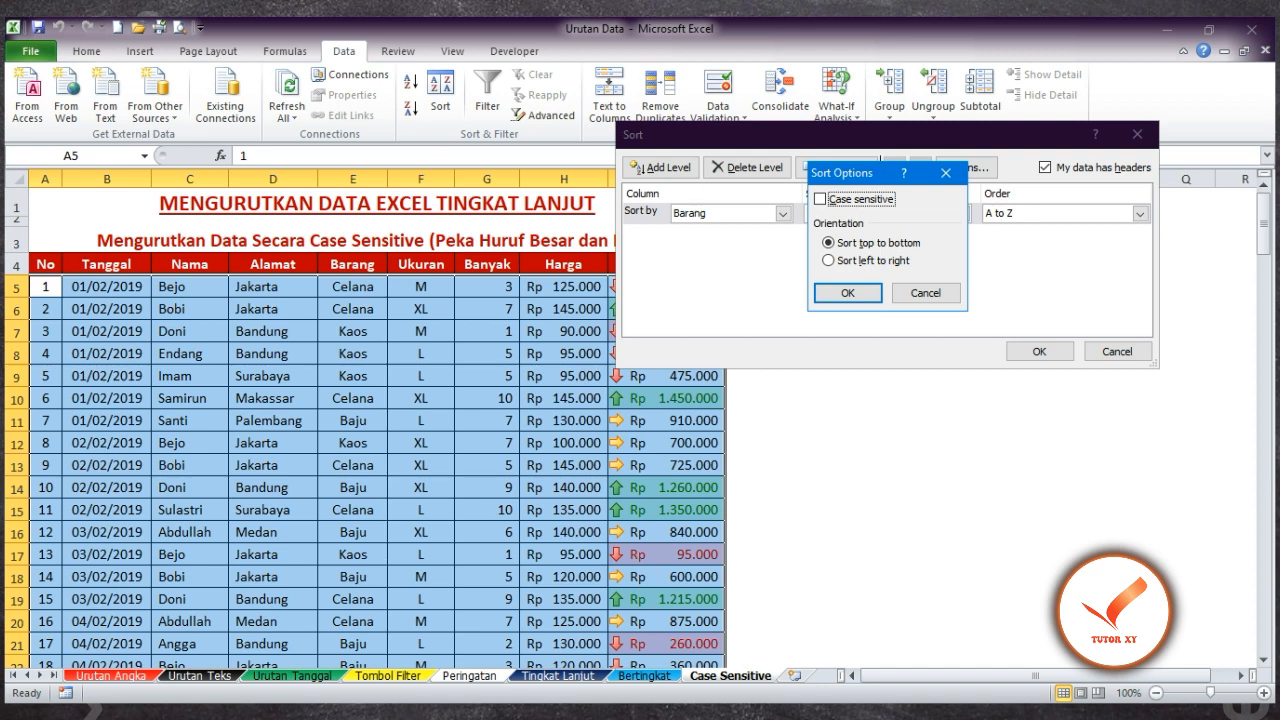
click(820, 199)
click(848, 292)
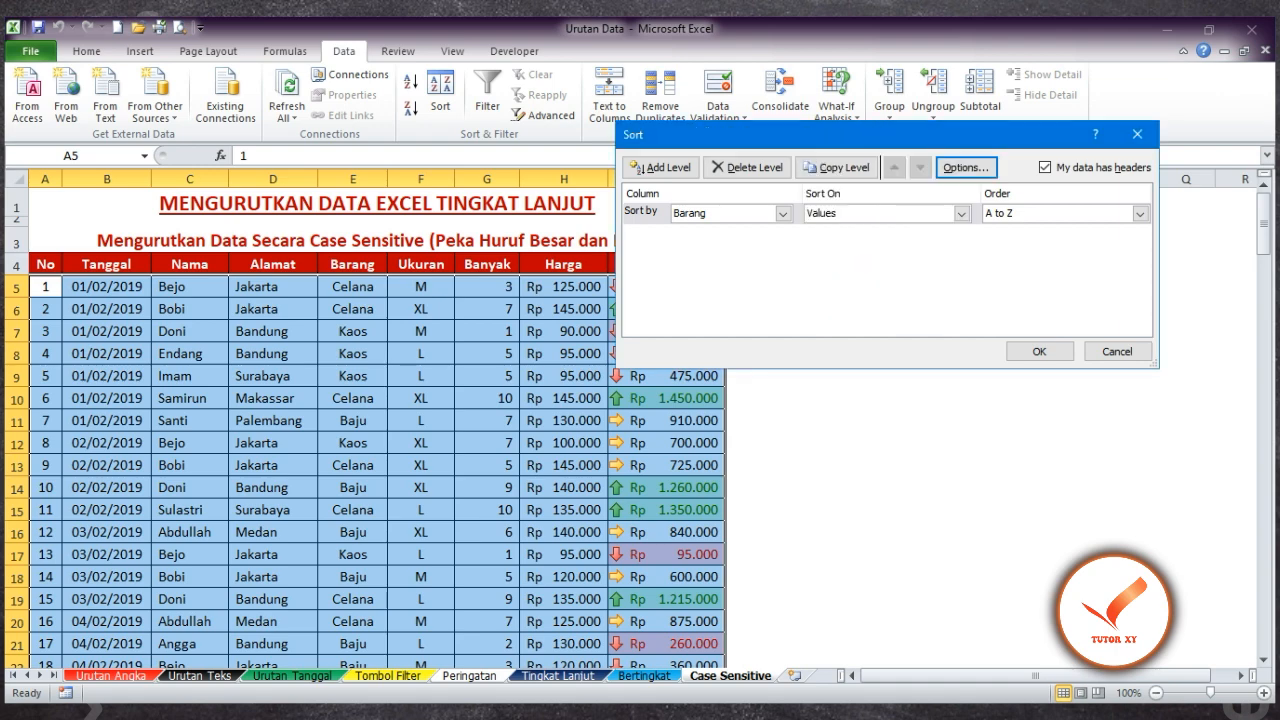
click(1039, 351)
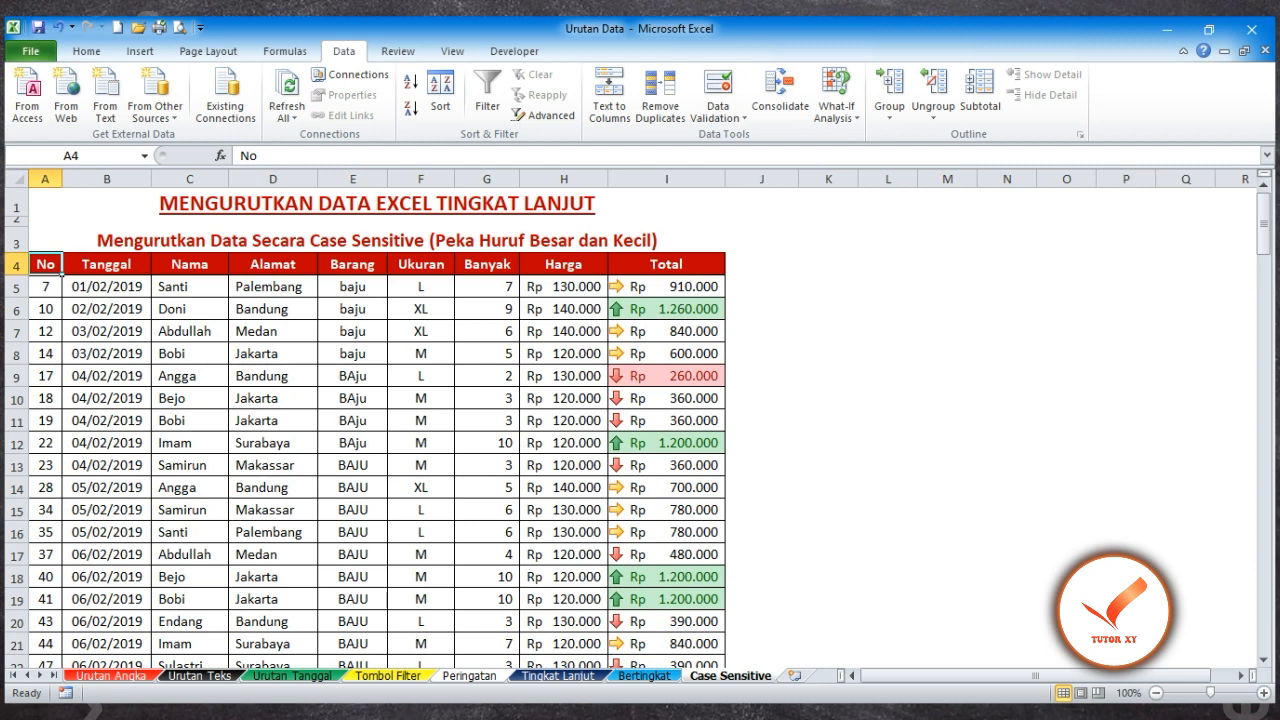